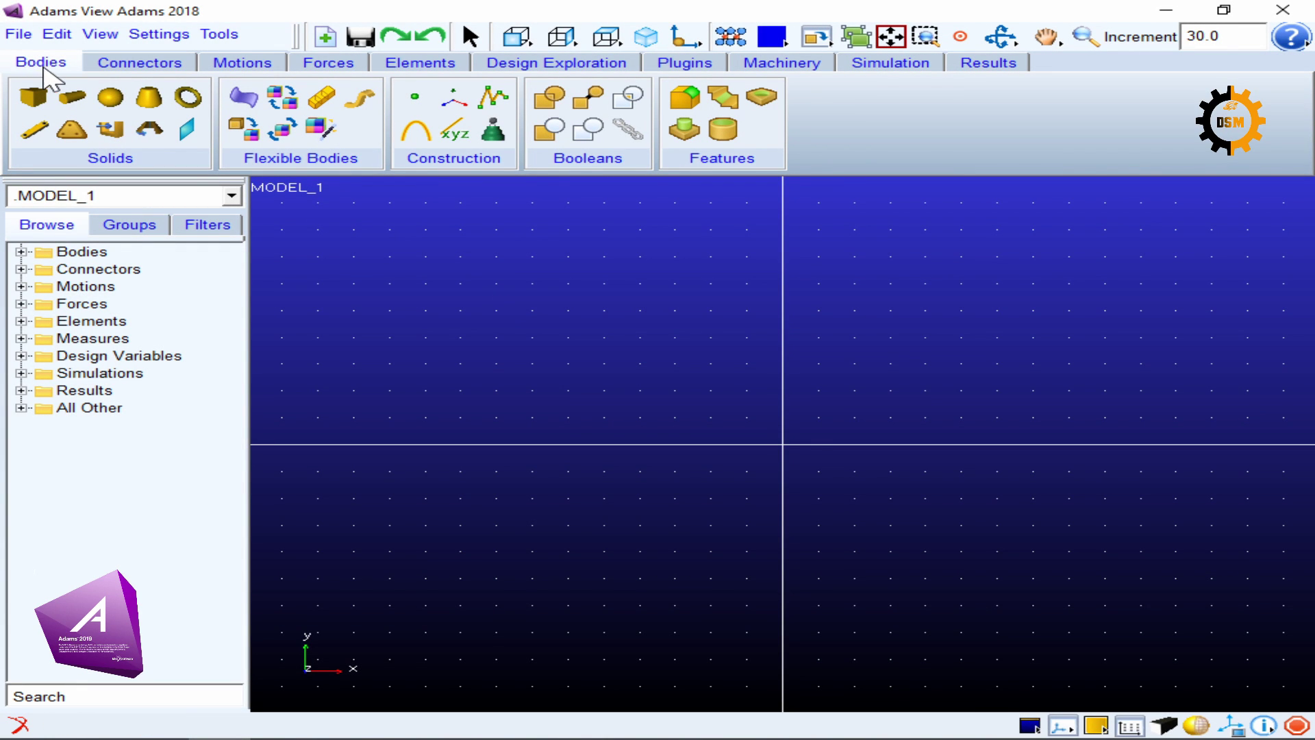
- Set the Link tool to a fixed length of 40 cm, width 4 cm and depth 2 cm
click(140, 62)
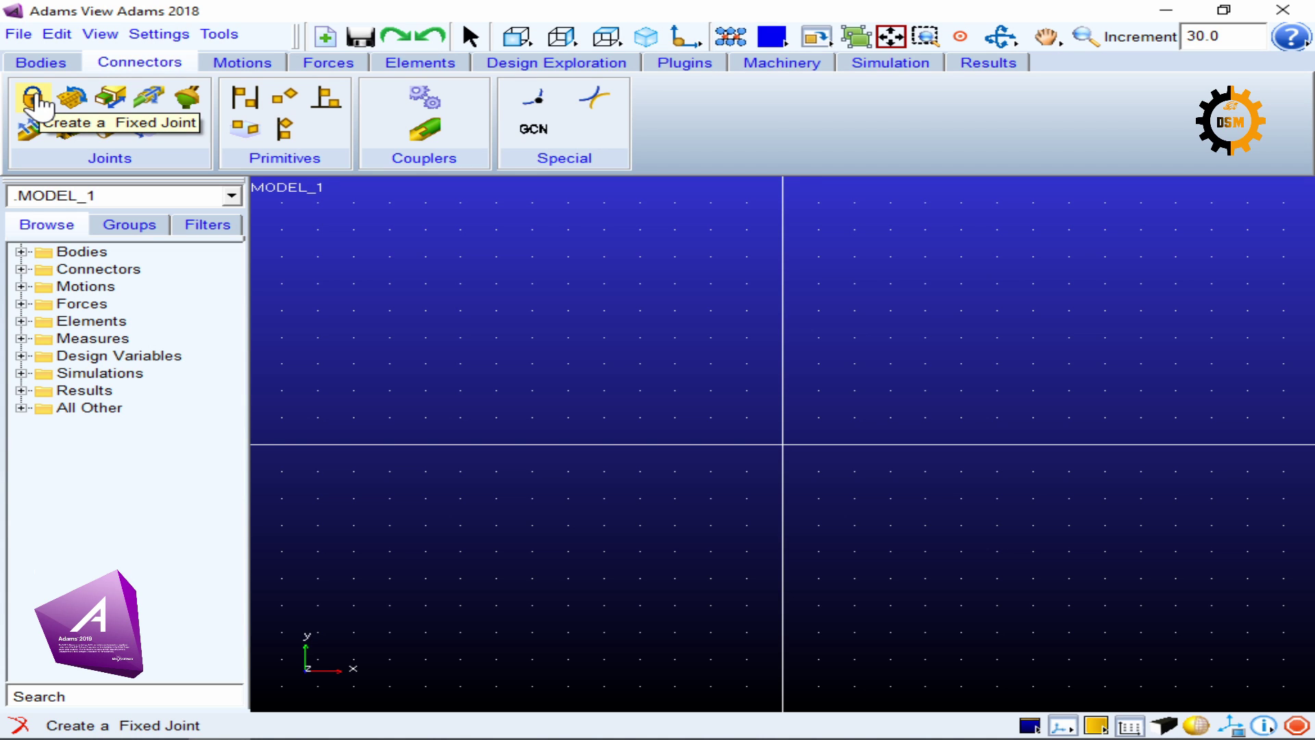
click(43, 63)
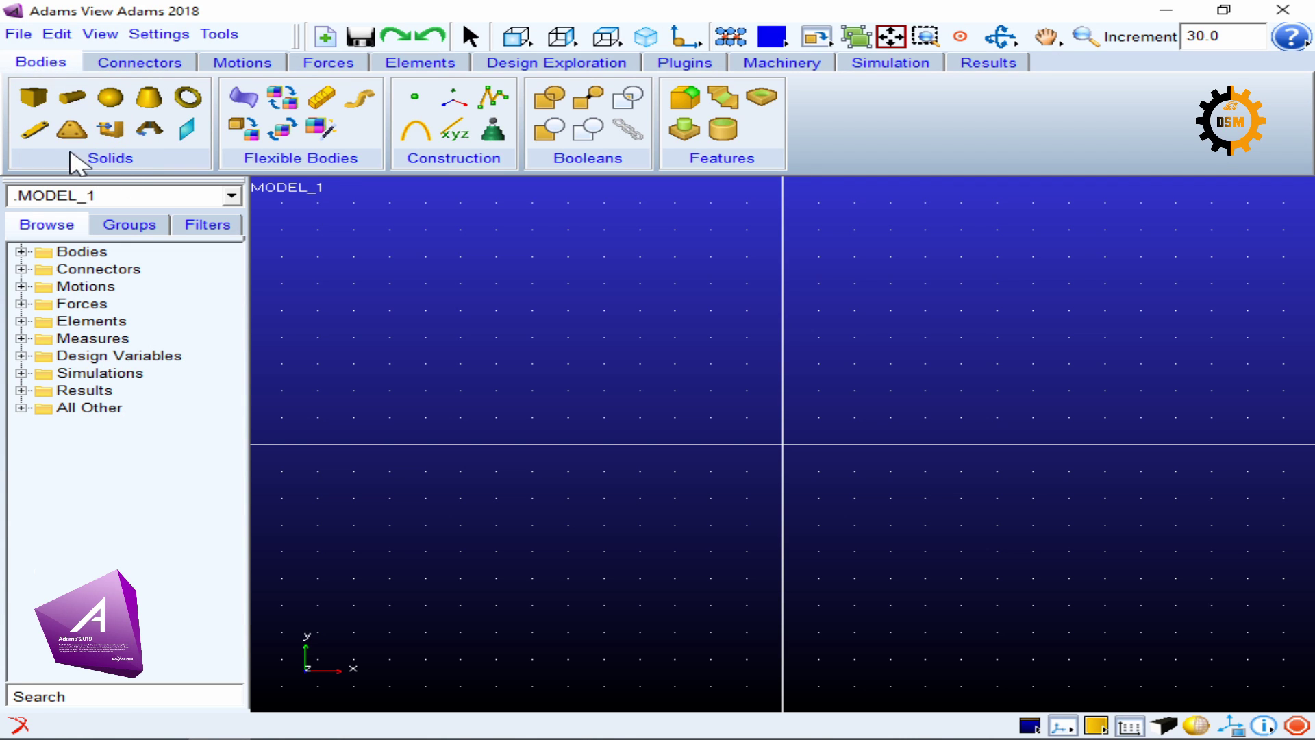
click(34, 130)
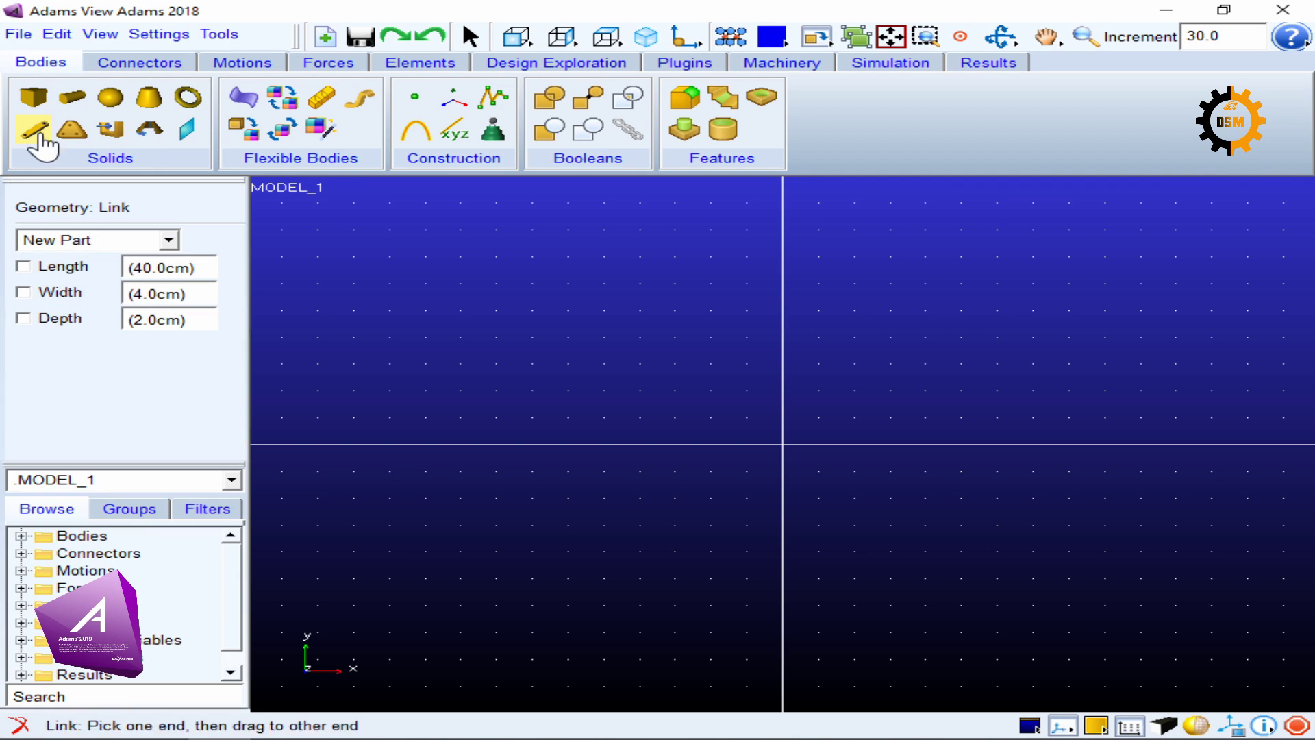
click(496, 339)
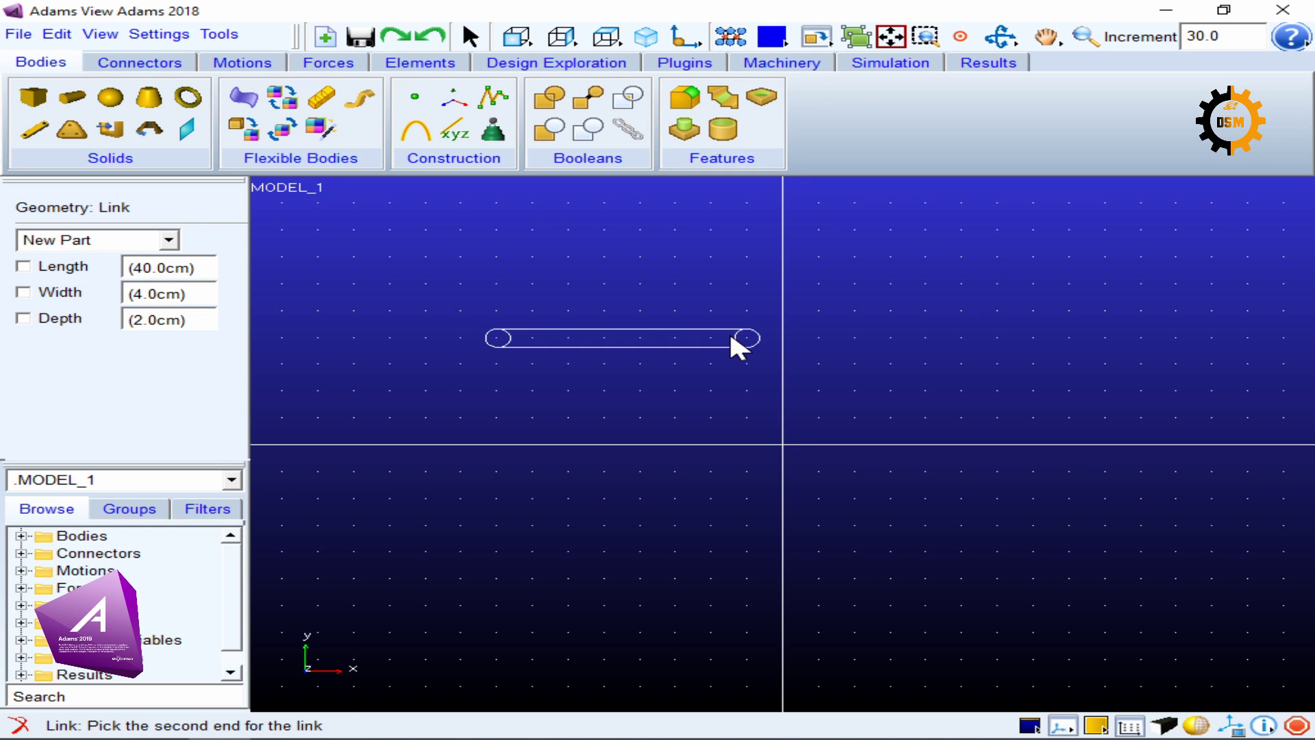
click(24, 267)
click(23, 291)
click(23, 318)
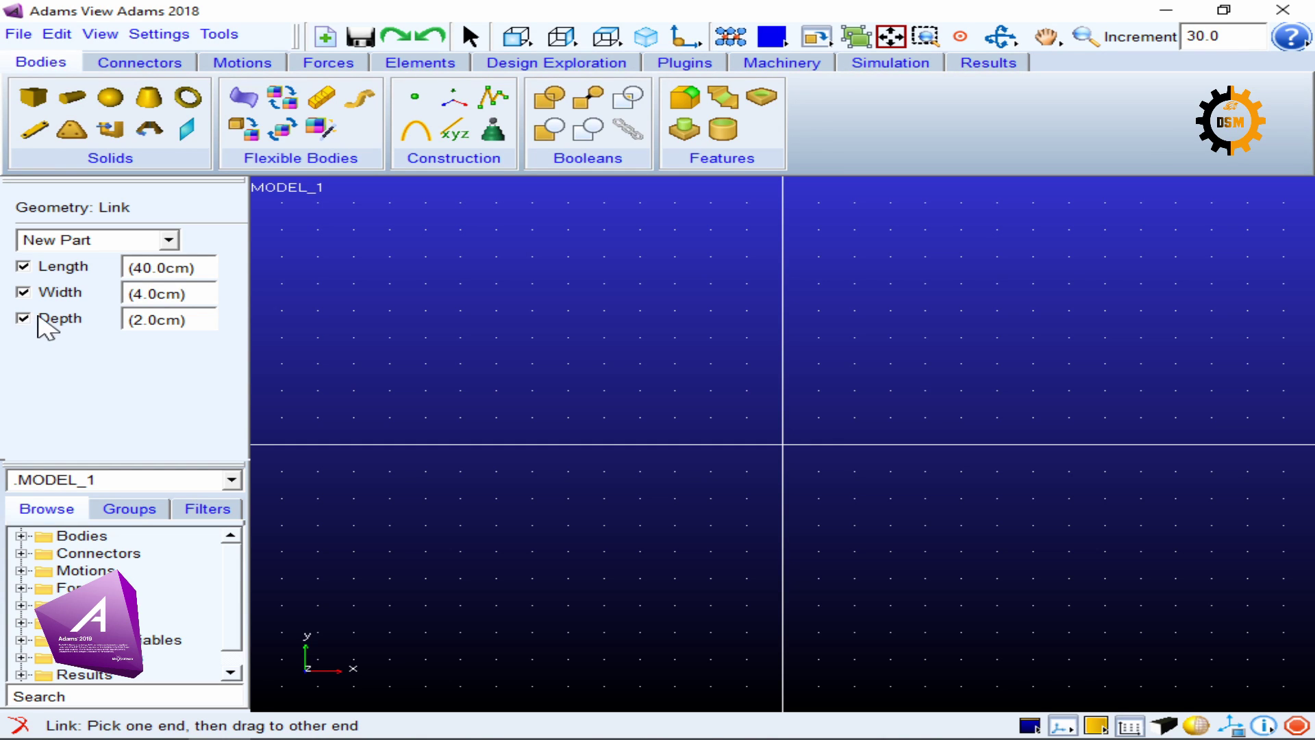
- Draw the 40 cm link horizontally between two grid points
click(32, 117)
click(532, 337)
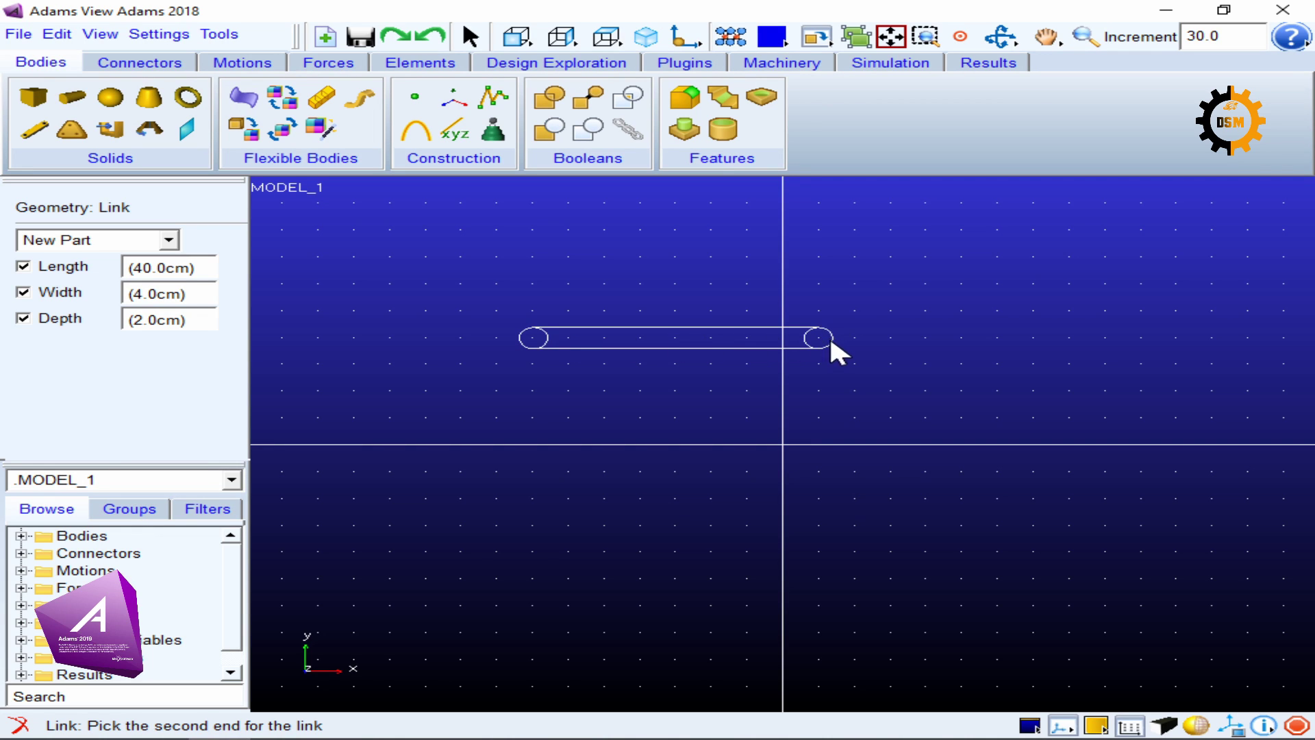
click(869, 339)
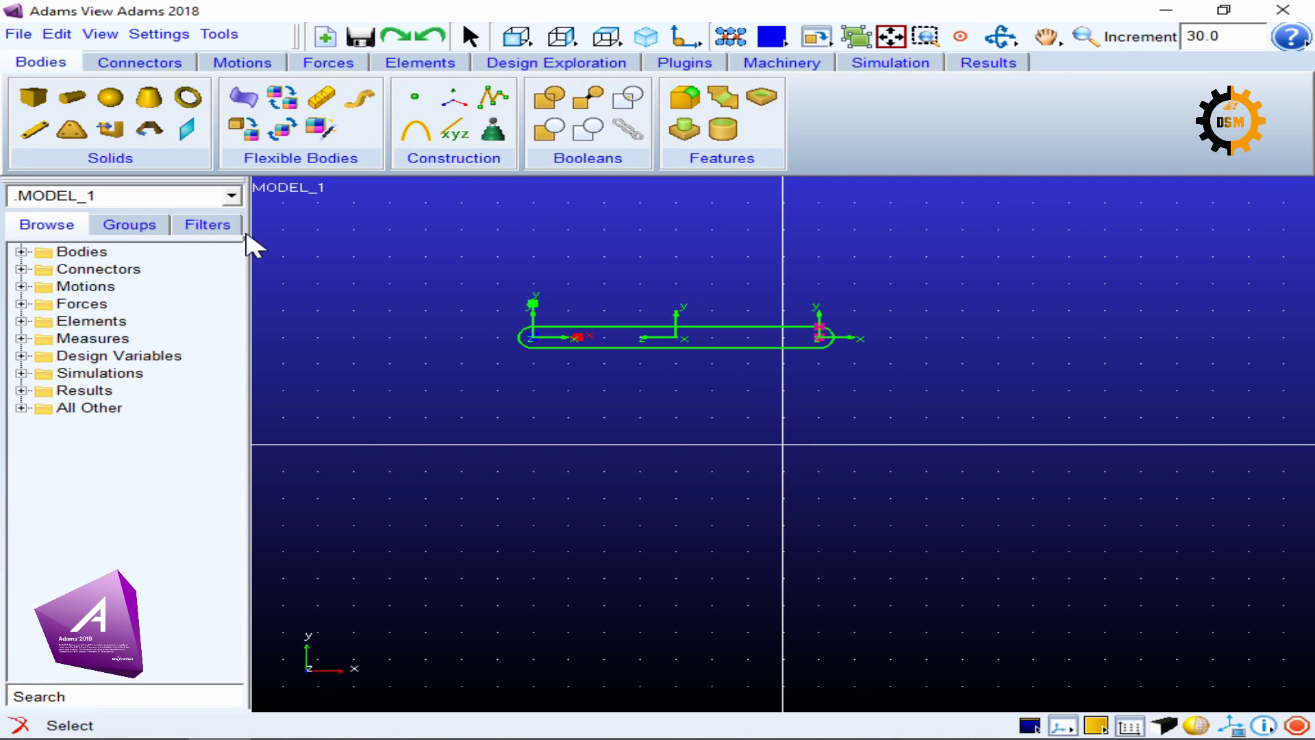
- Draw a second link from PART_2.MARKER_2 at the first link's right end, angled up to the right
click(31, 131)
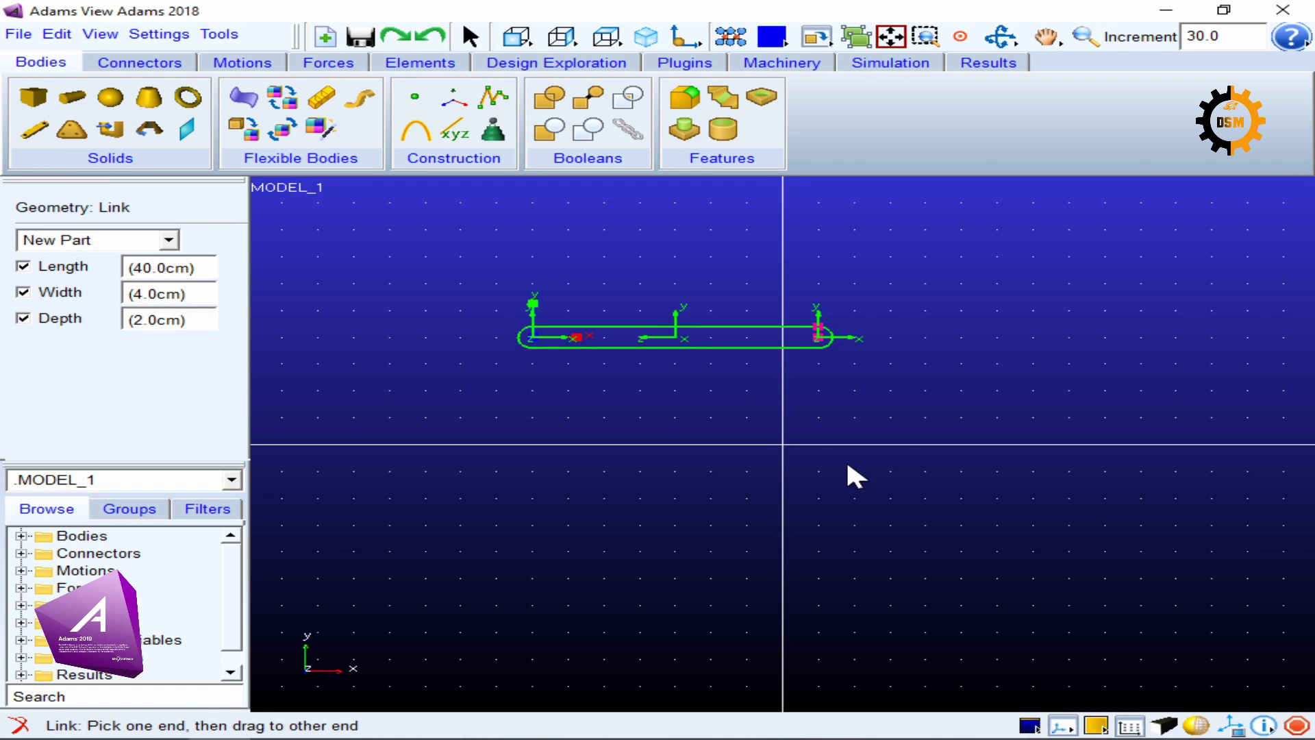
click(821, 336)
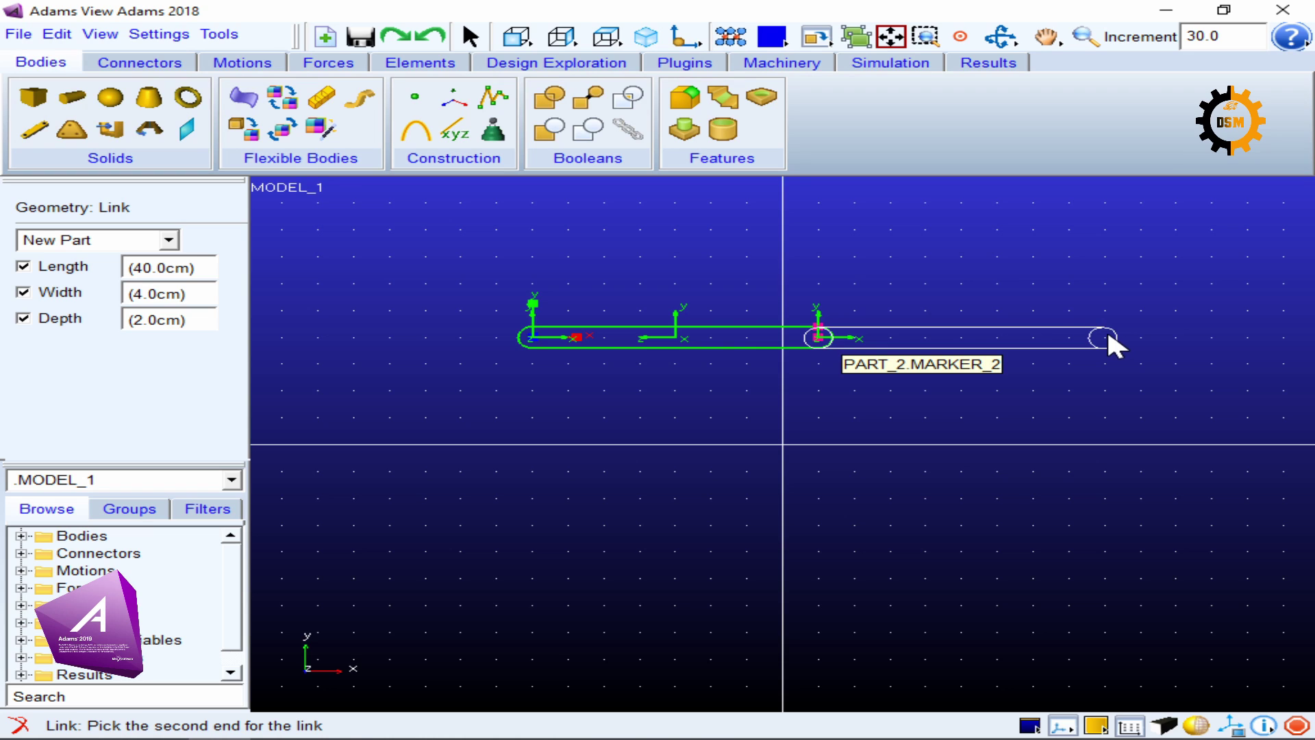
click(1076, 268)
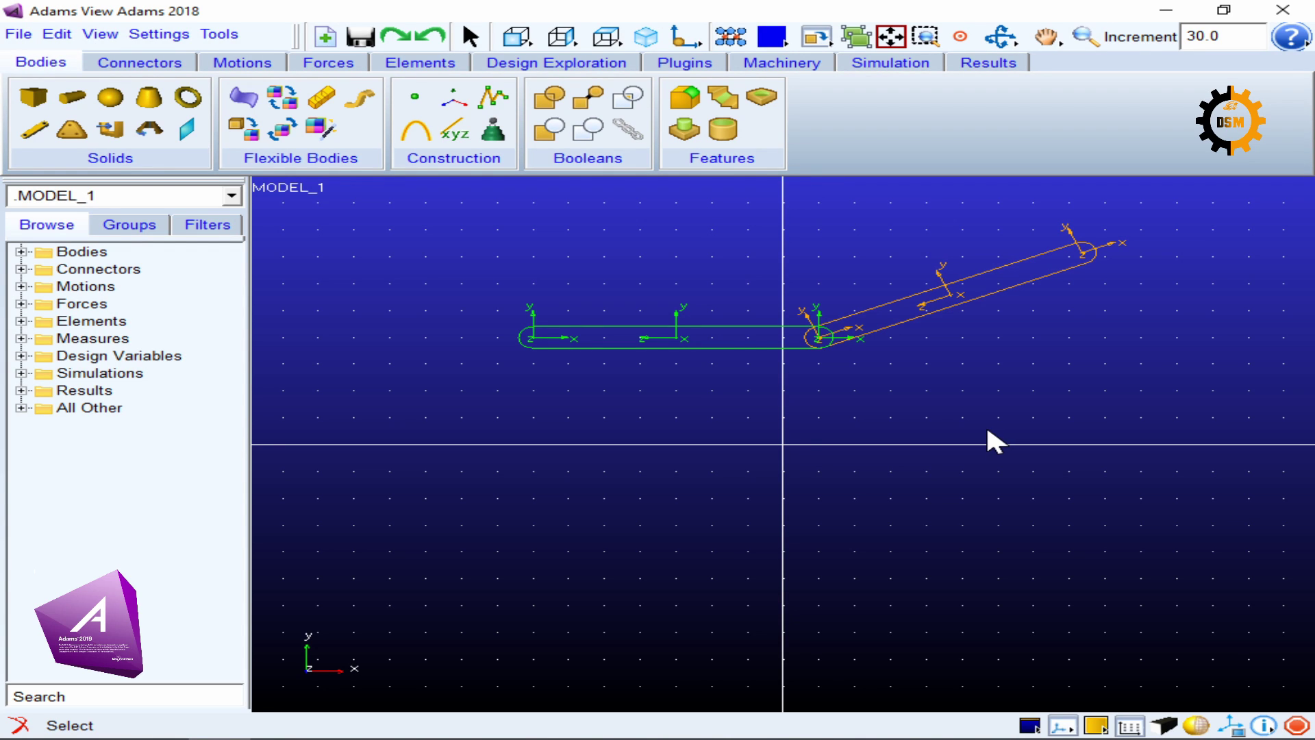
- Show the Connectors tools and rotate the 3D view slightly
click(140, 69)
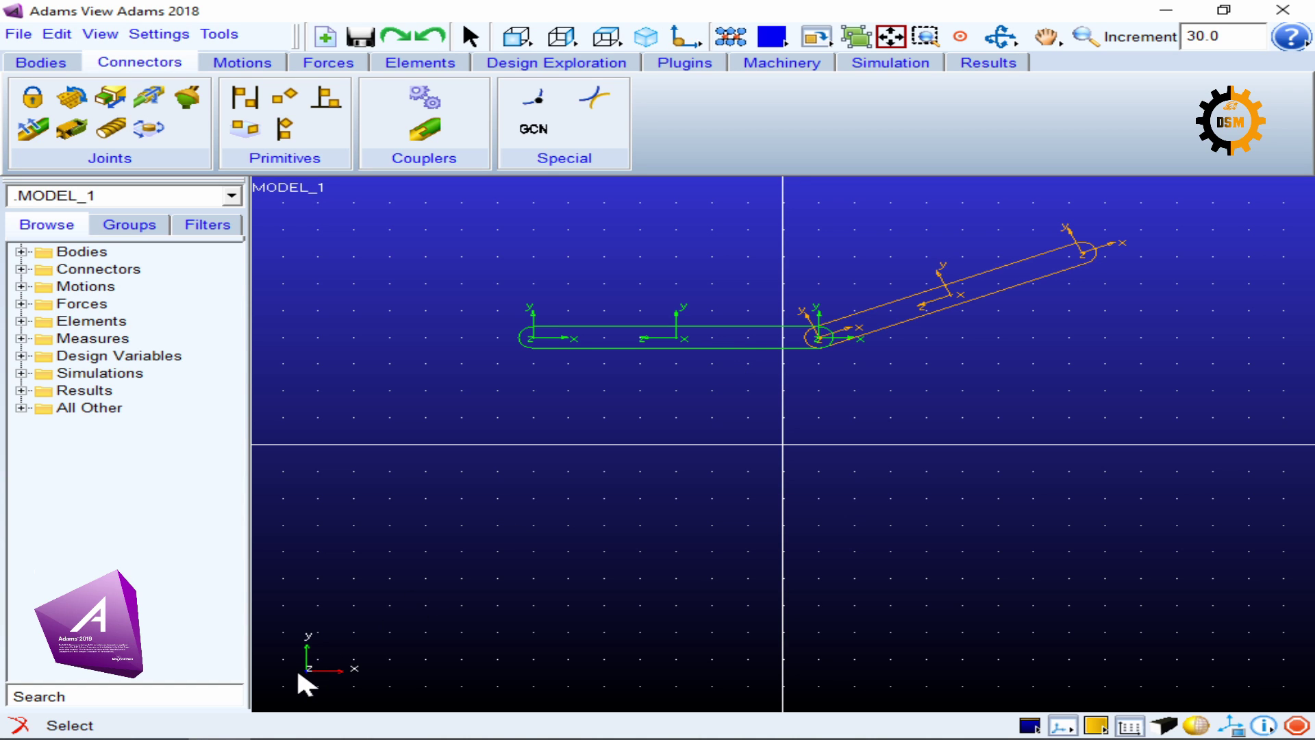
key(r)
drag(479, 617, 434, 640)
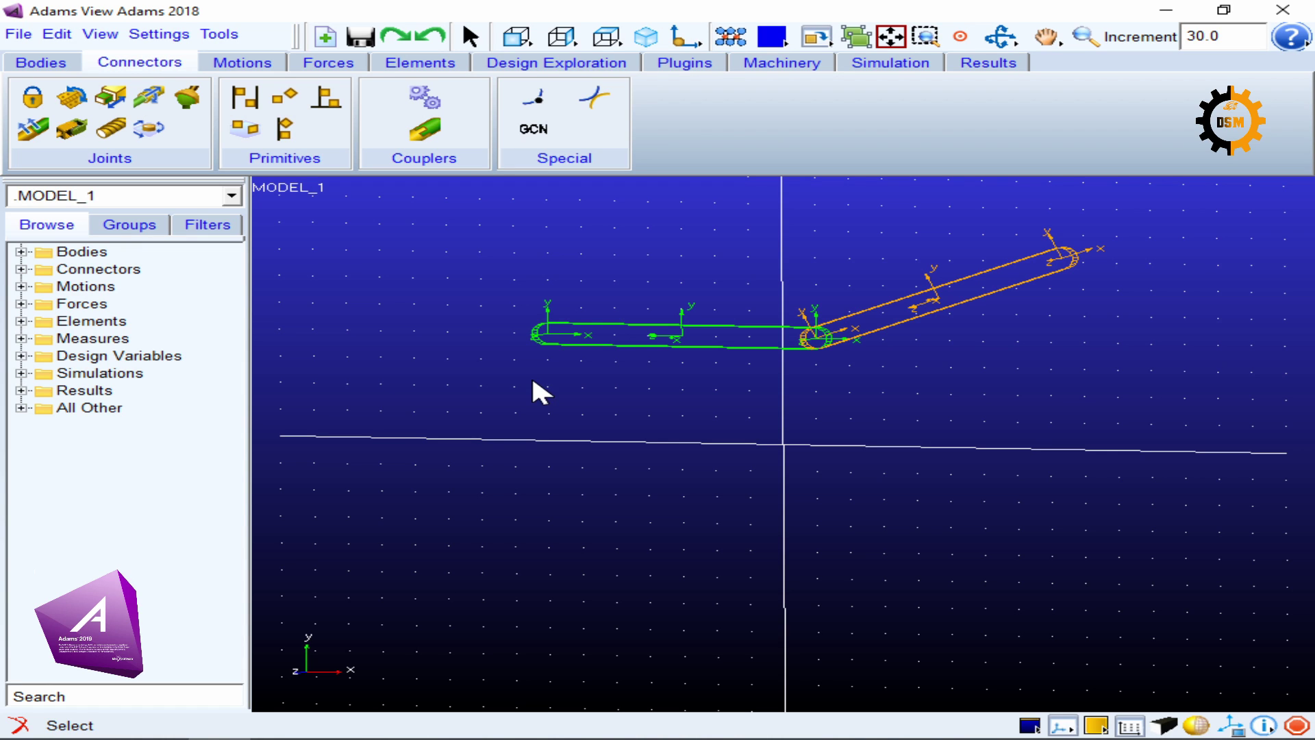
- Reset the model view to the straight-on Front orientation
click(517, 37)
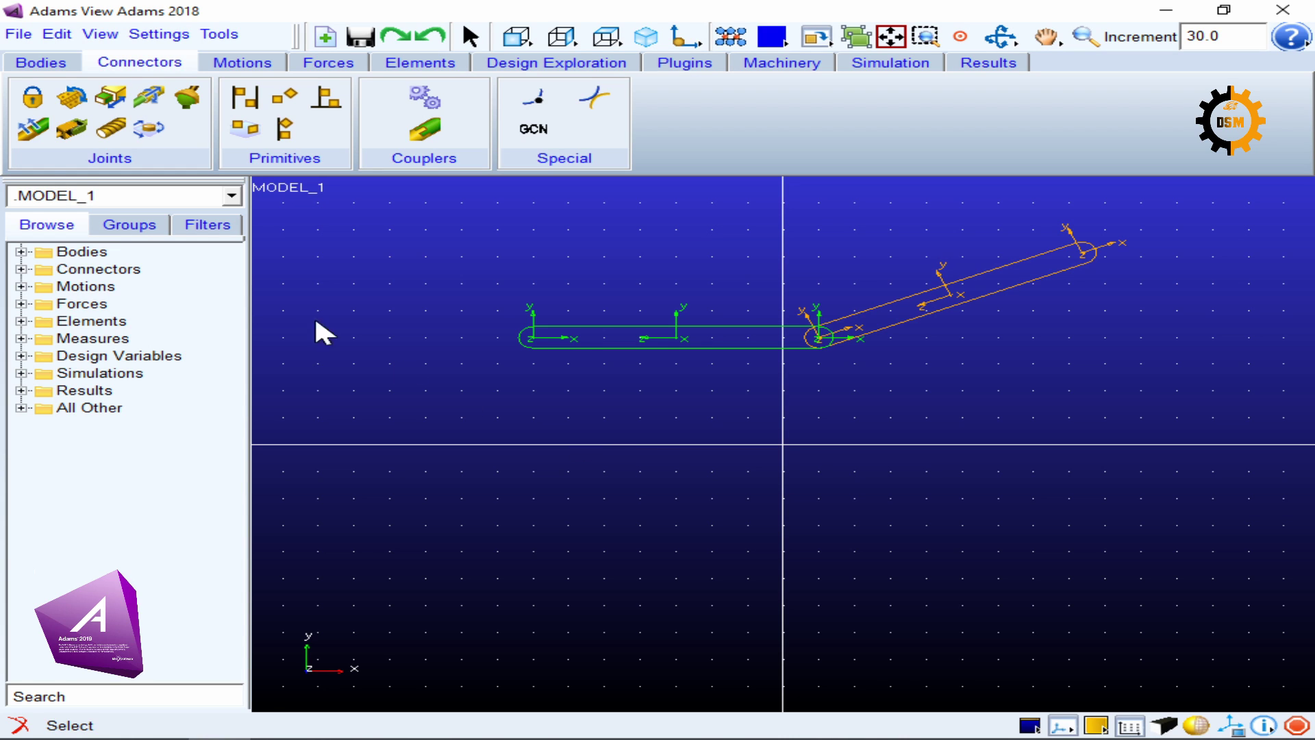
- Start a Fixed Joint with 2 Bodies - 1 Location construction and view the orientation options
click(36, 99)
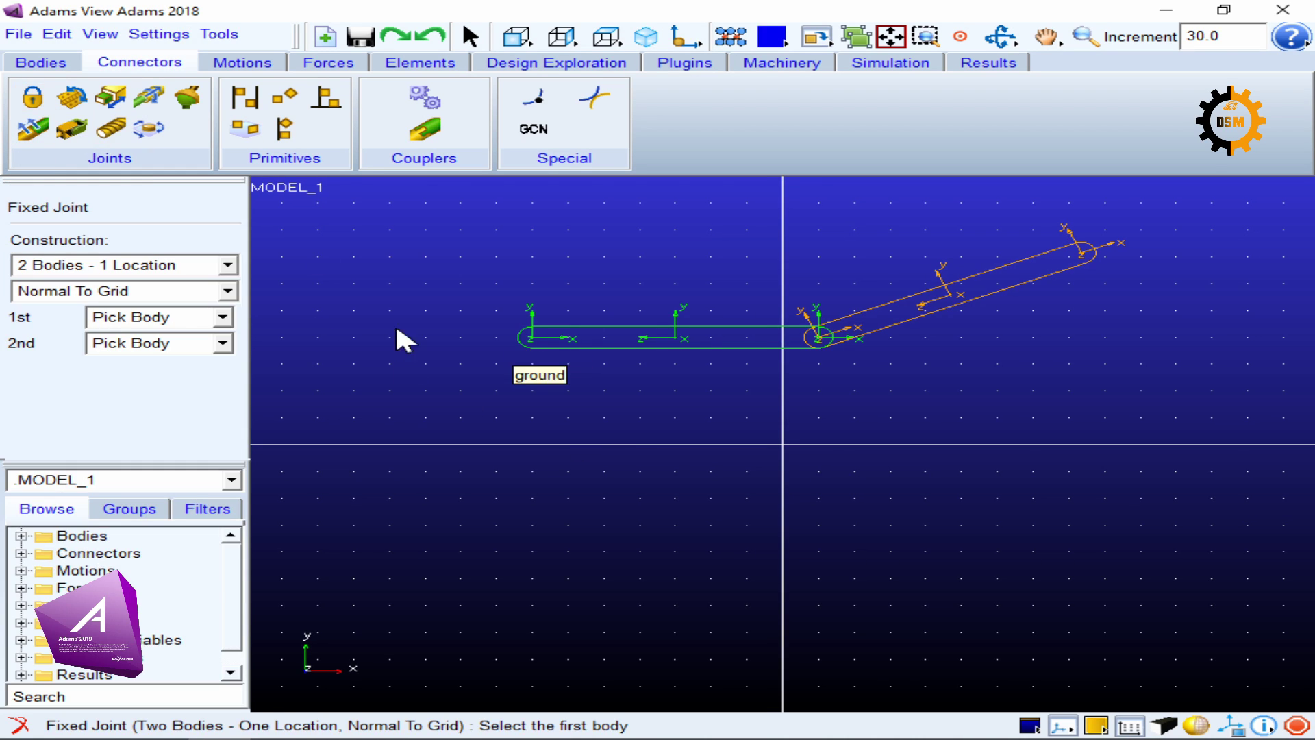
click(151, 267)
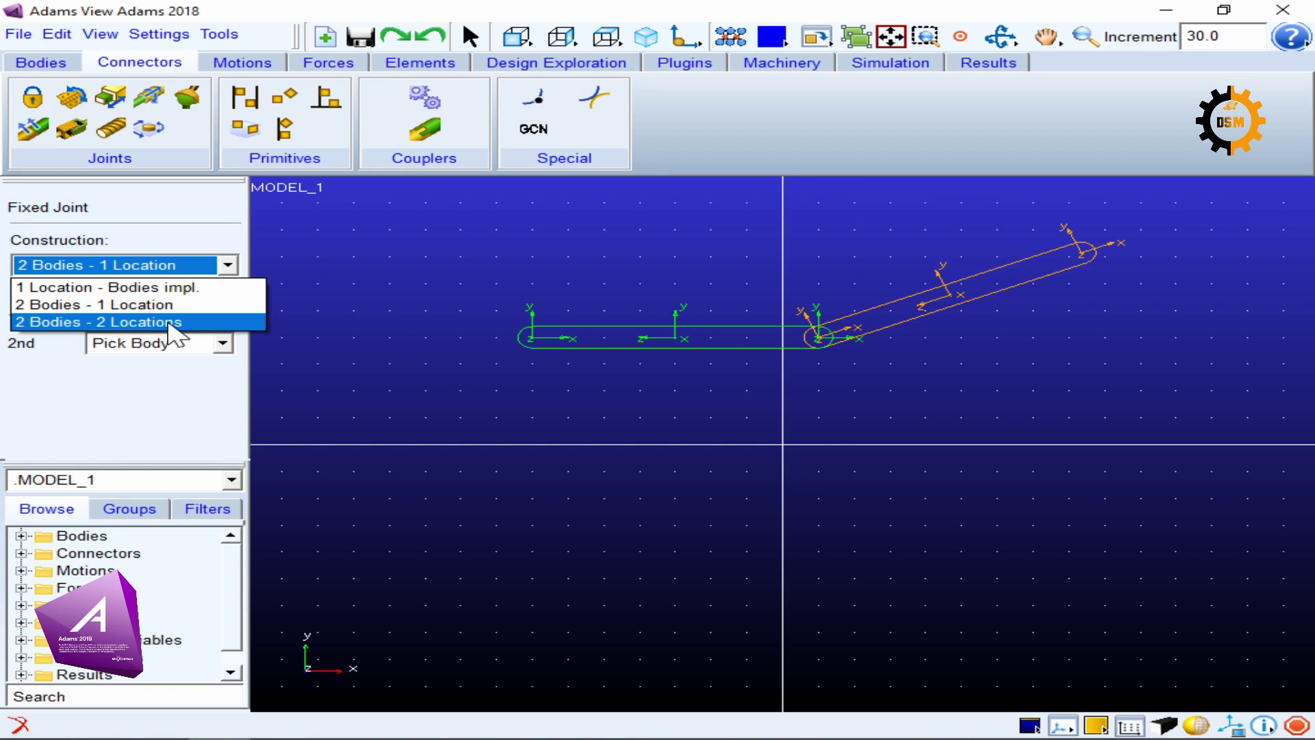
click(176, 263)
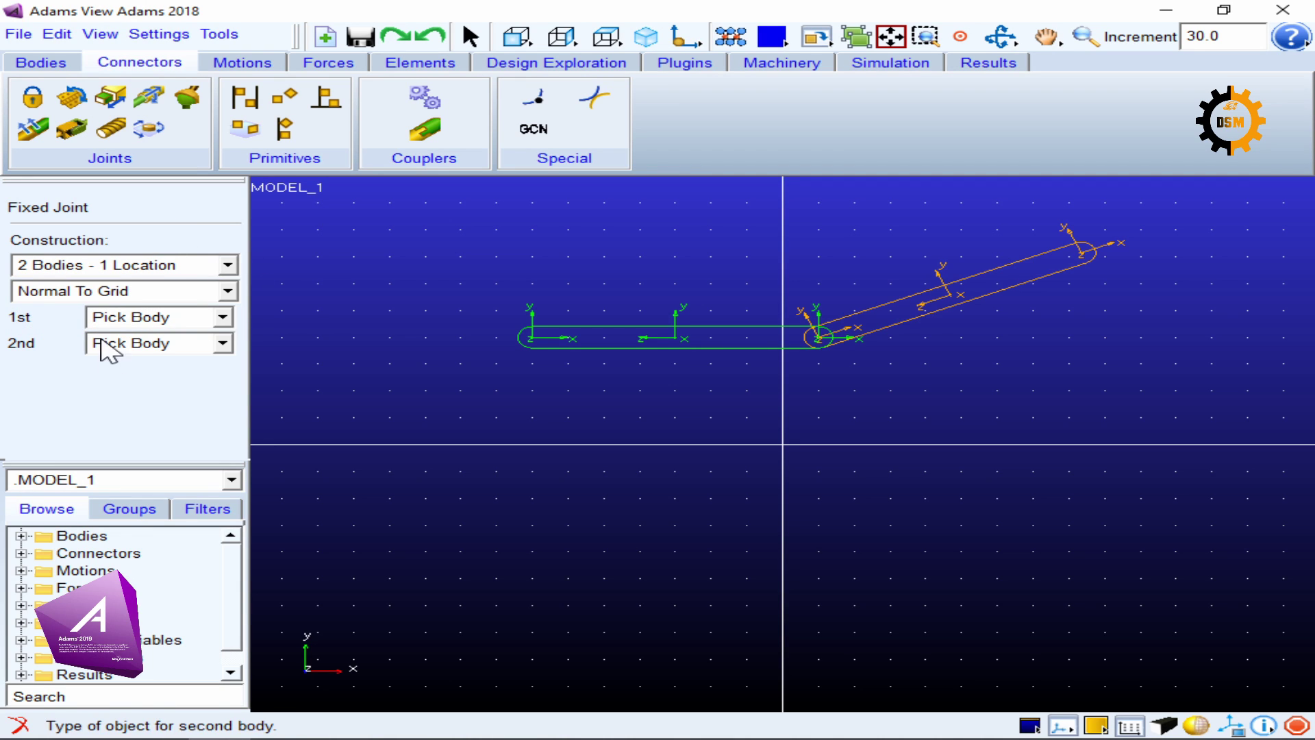
click(125, 291)
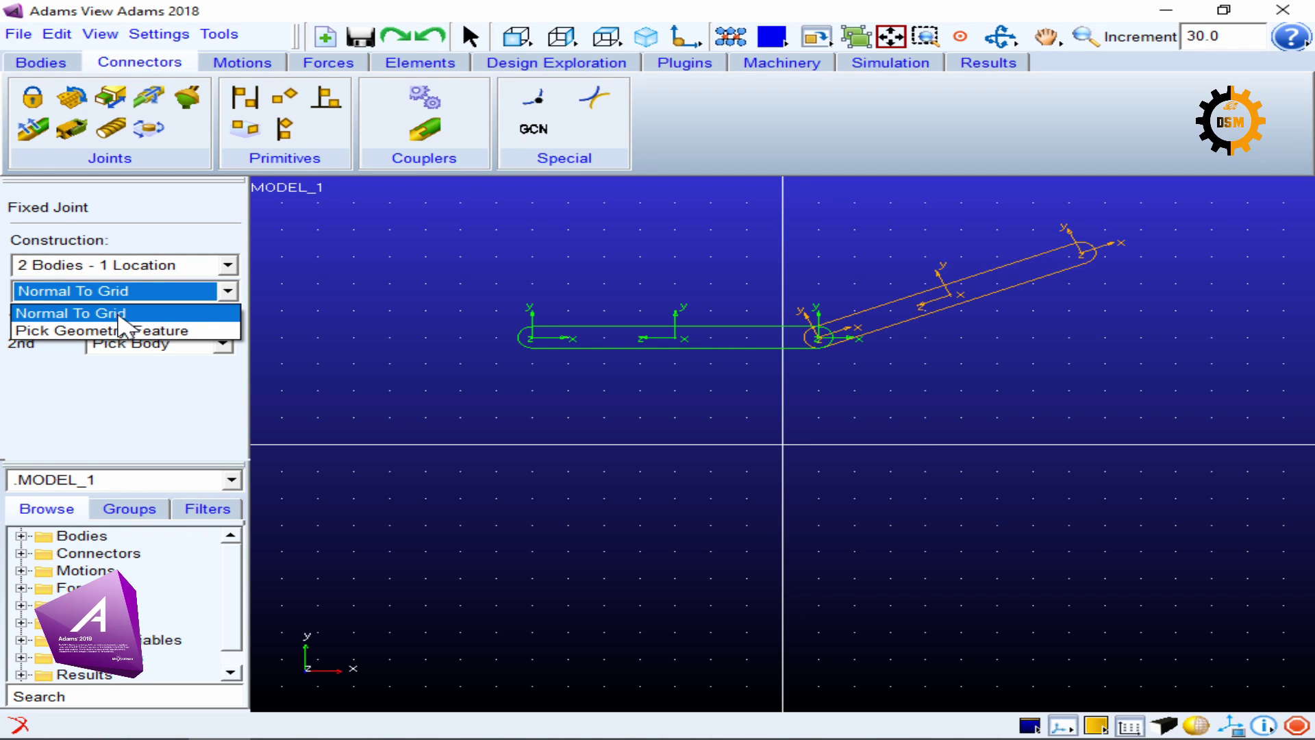
- Fix PART_2 to PART_3, normal to grid, at the links' shared end
click(209, 445)
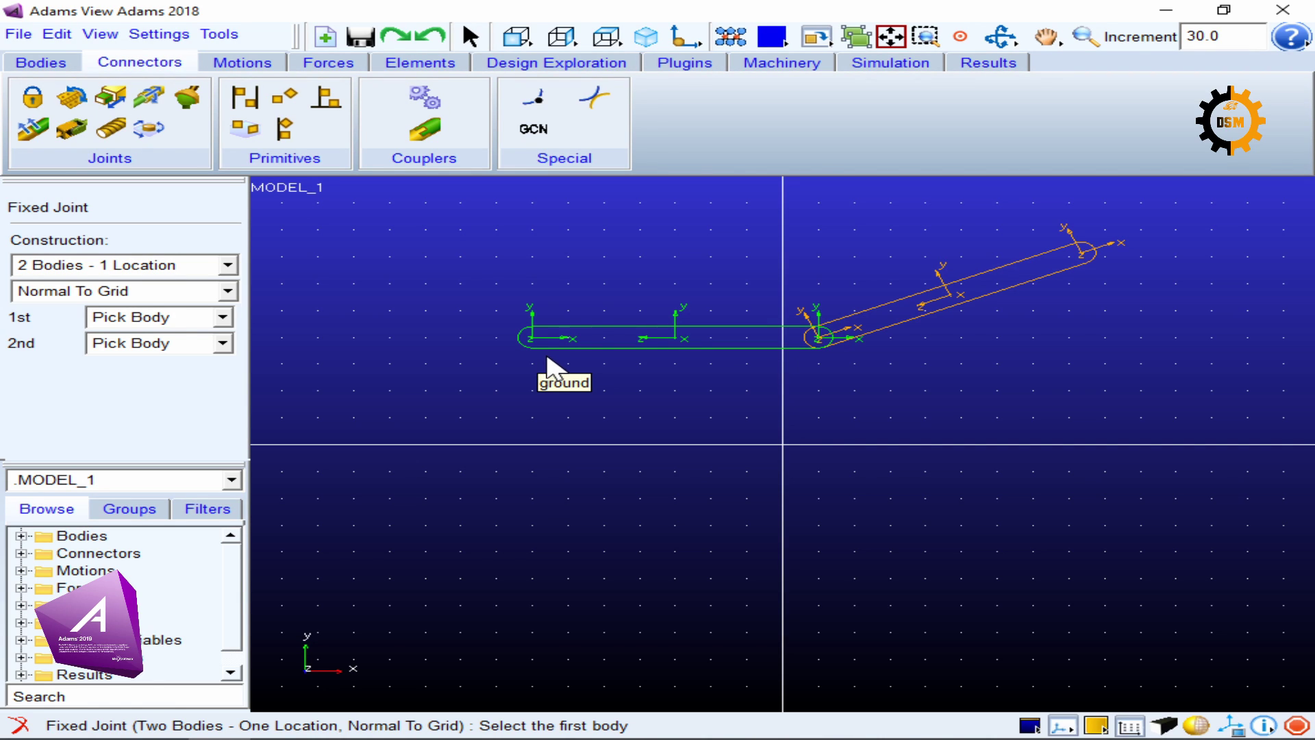
click(672, 342)
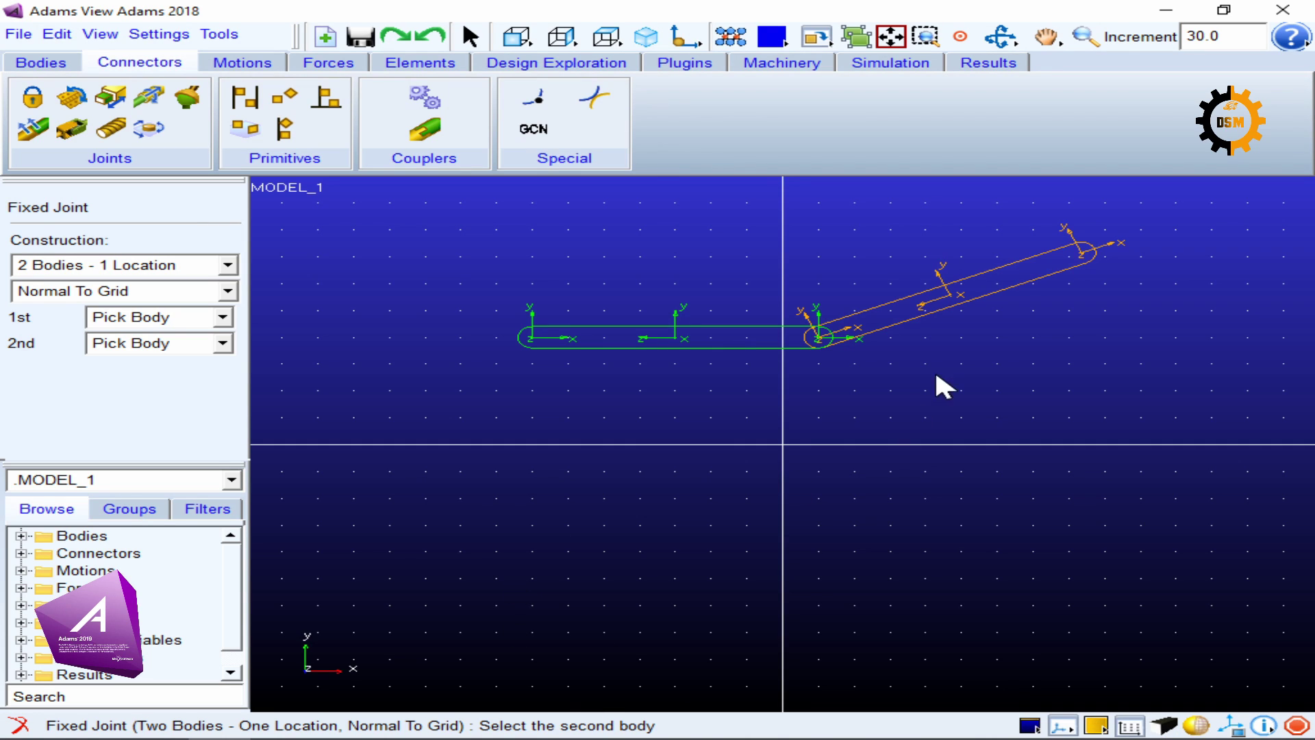
click(951, 303)
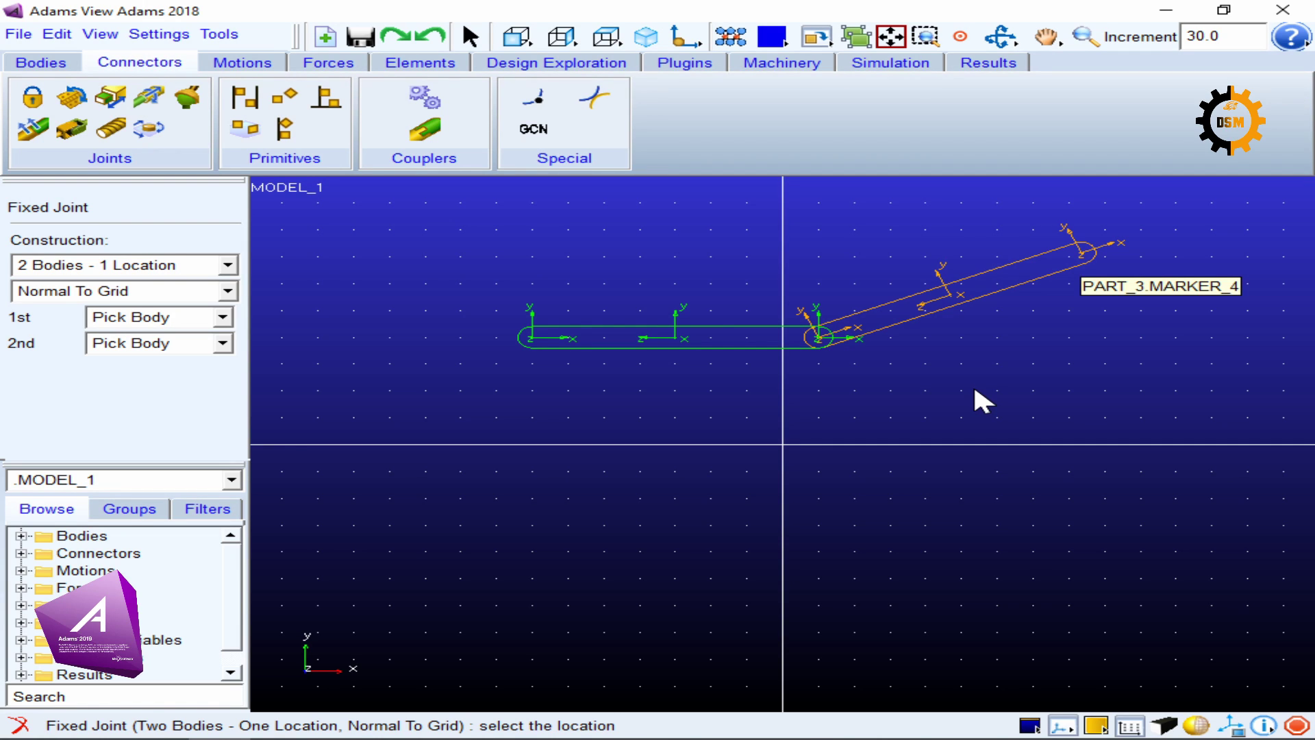
click(821, 344)
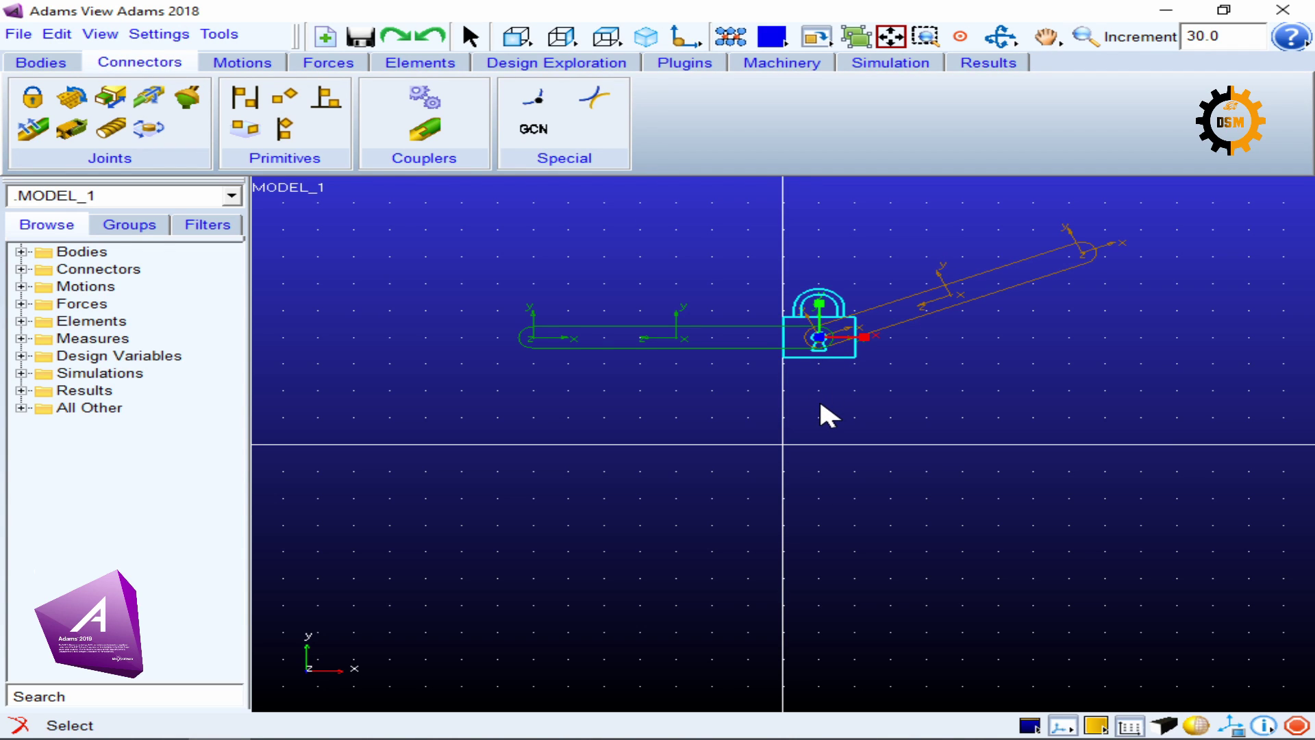
- Open Simulation Control (end time 5.0, 50 steps) and move it to the left of the model
click(904, 67)
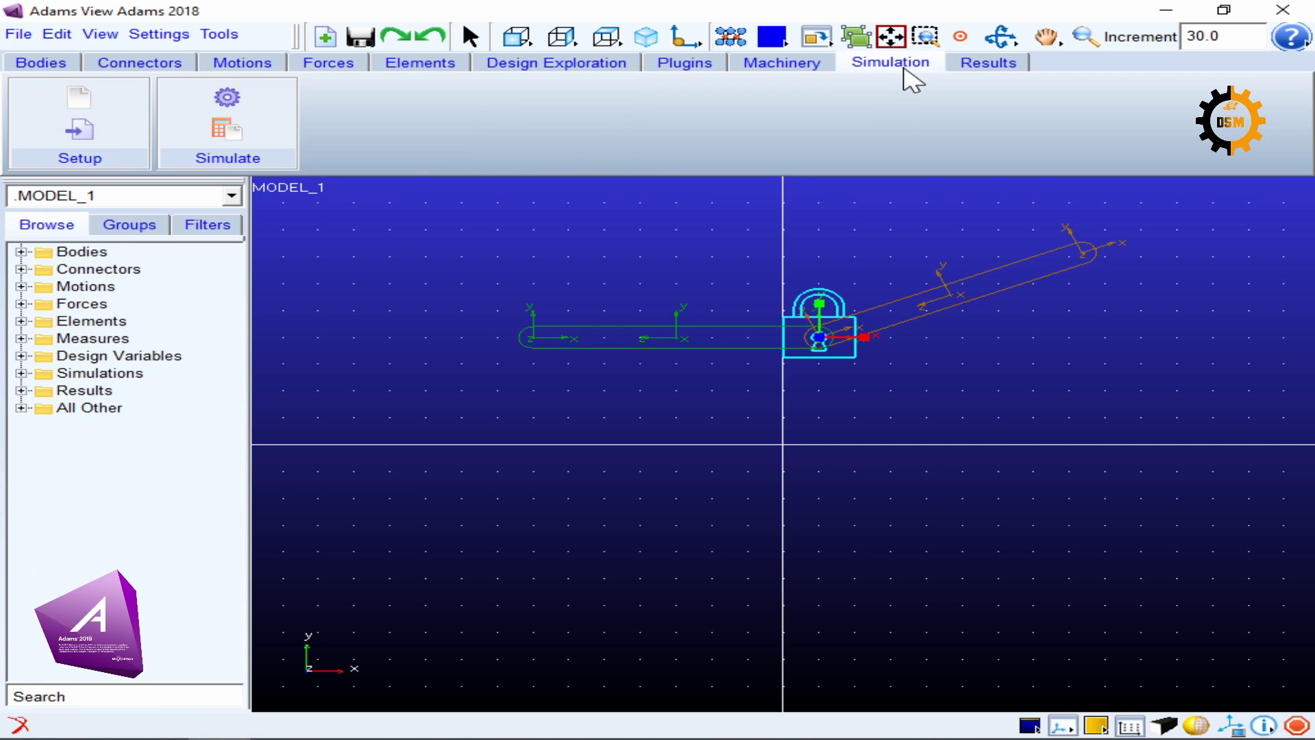
click(230, 108)
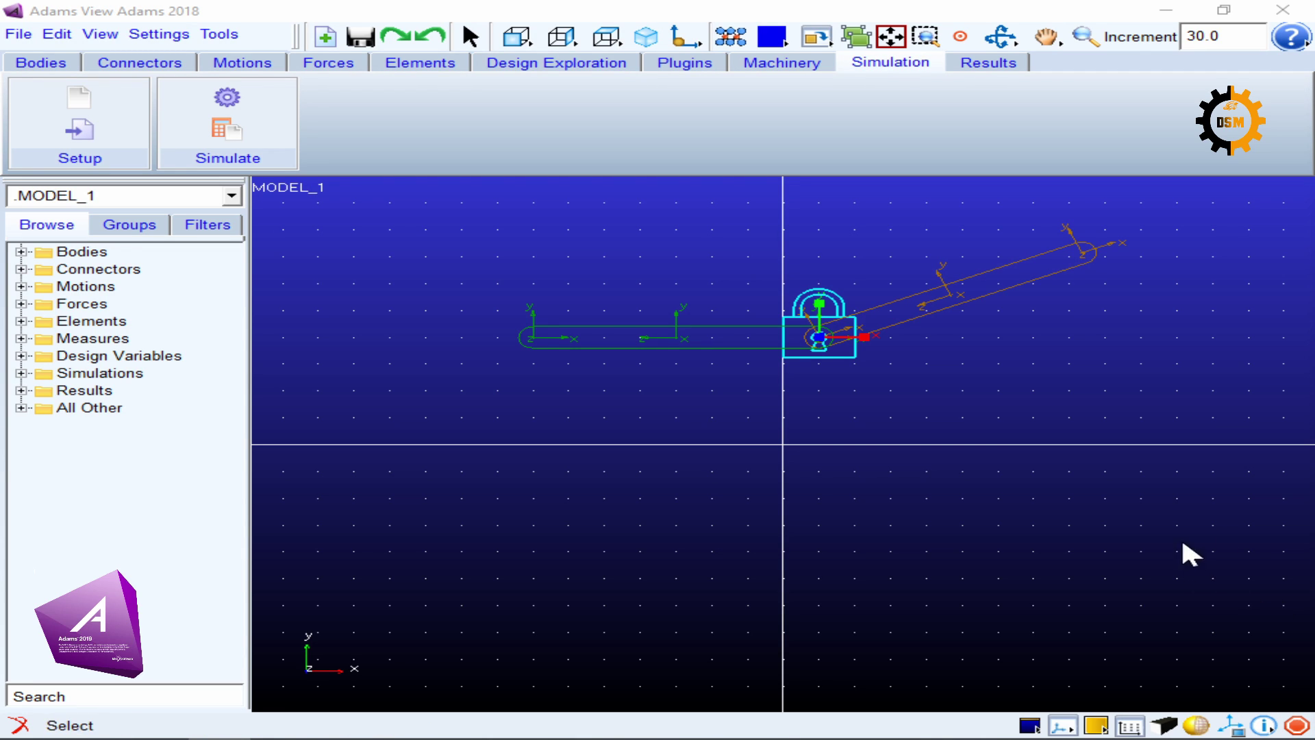
drag(925, 198, 322, 224)
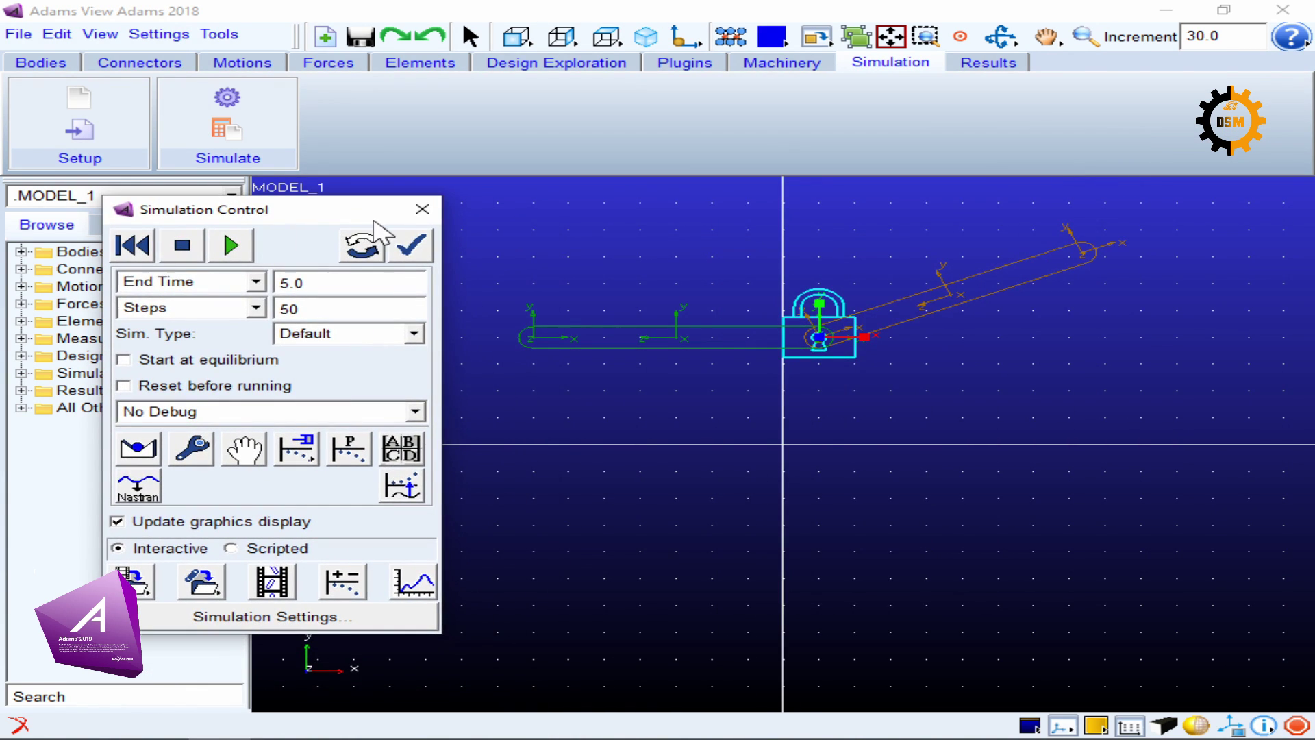
- Drag-test the joined links, then close Simulation Control and expand Connectors to show JOINT_1
click(240, 449)
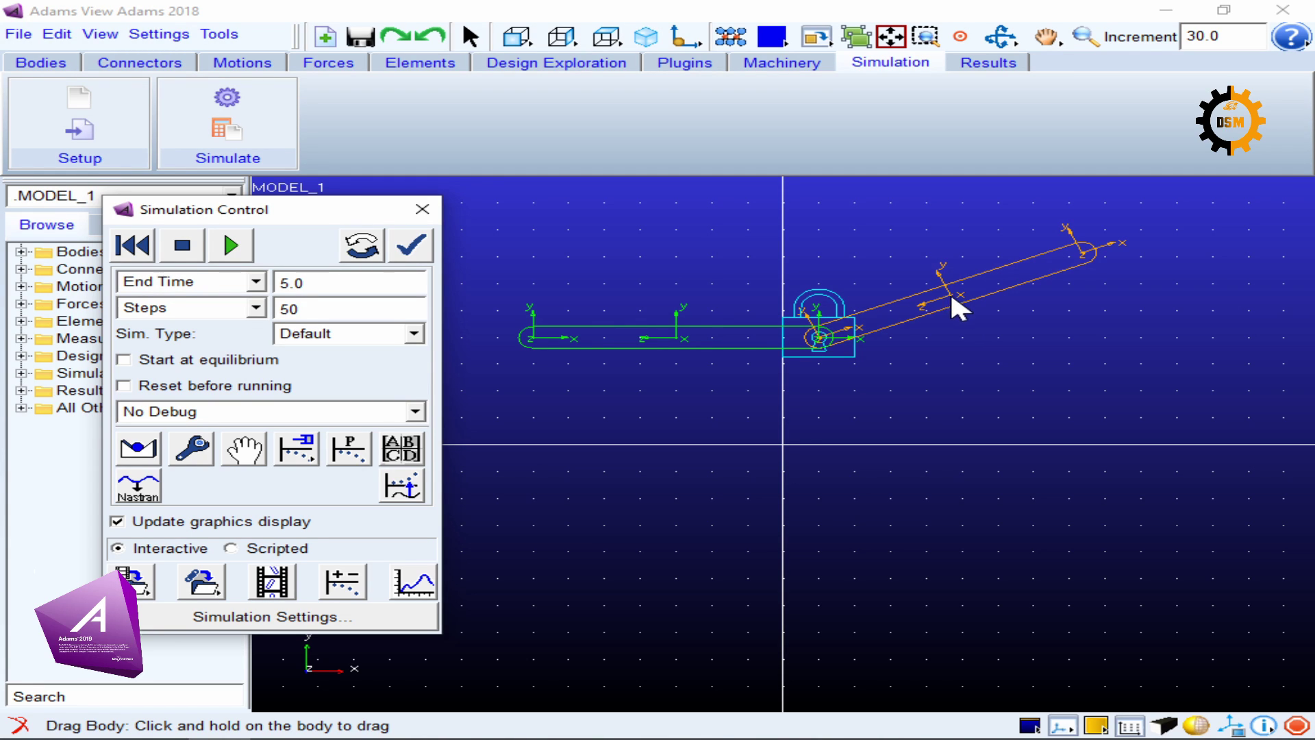
drag(952, 298, 890, 276)
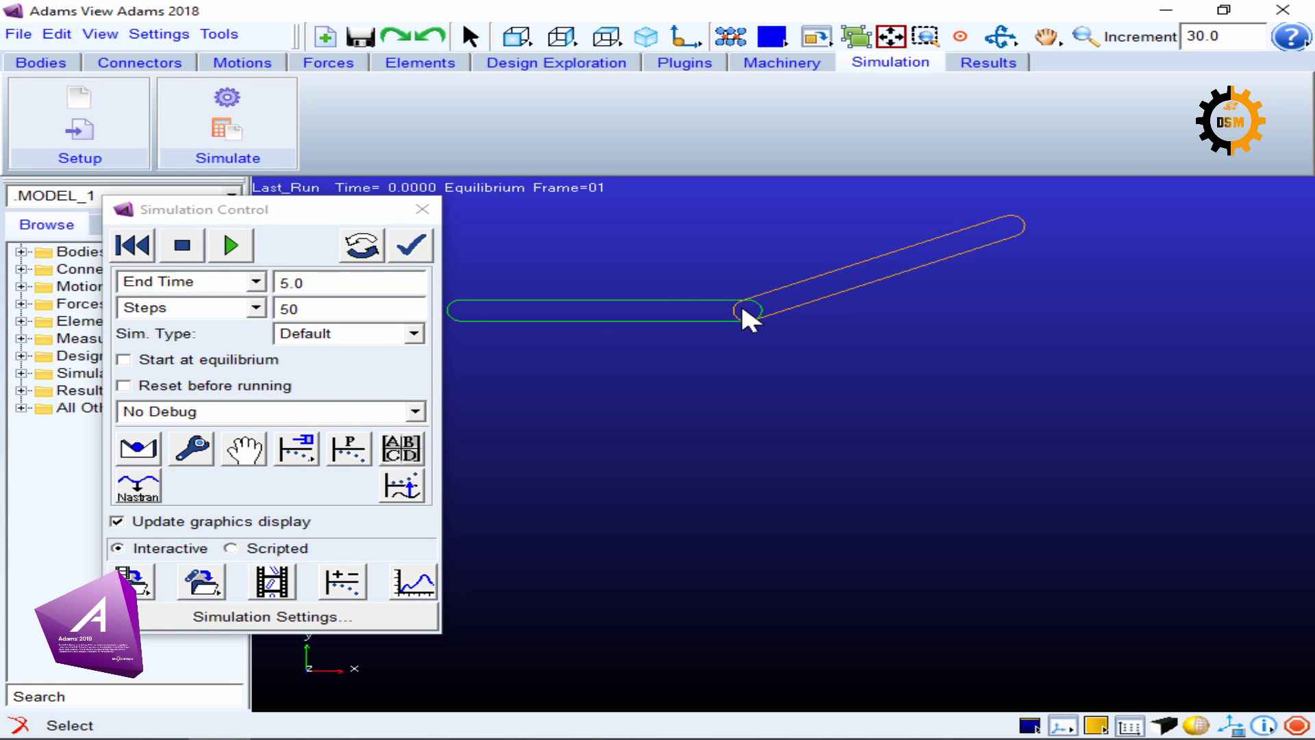
click(422, 209)
click(21, 269)
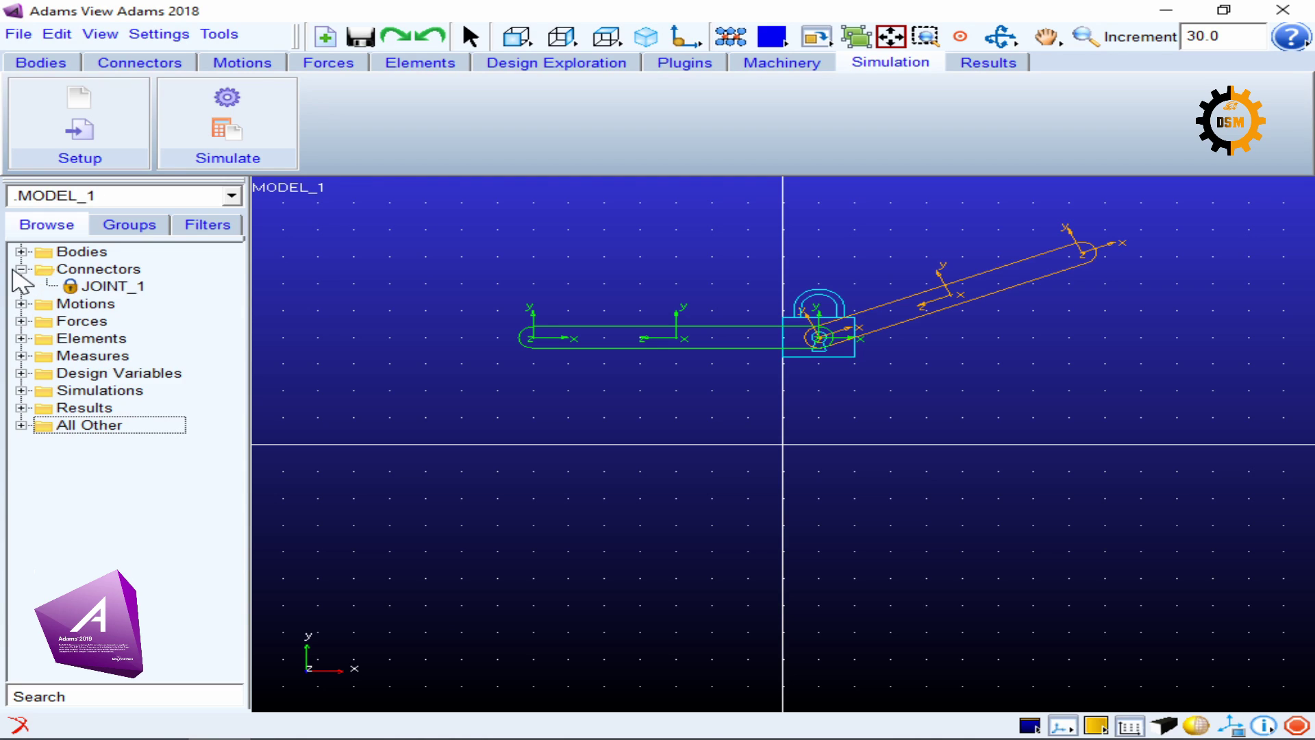
- Delete JOINT_1 from the model via the Browse tree
click(113, 287)
right_click(117, 289)
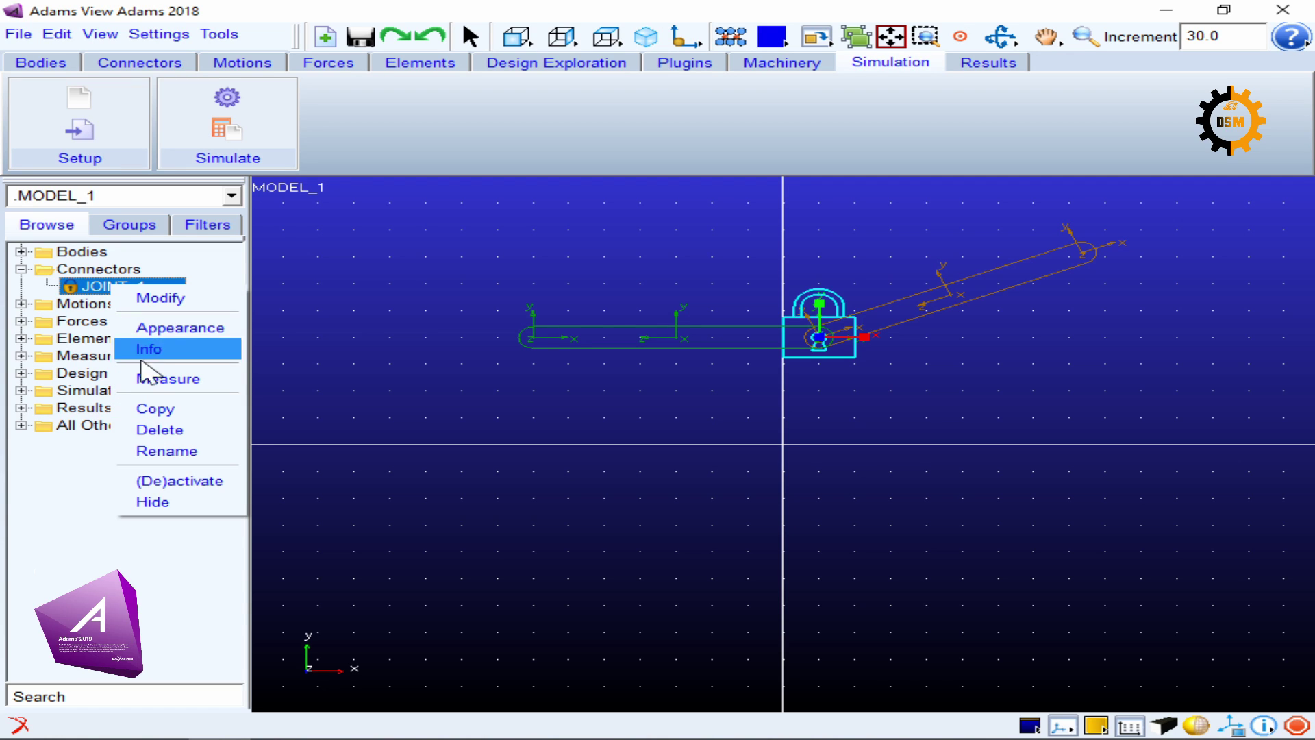
click(161, 432)
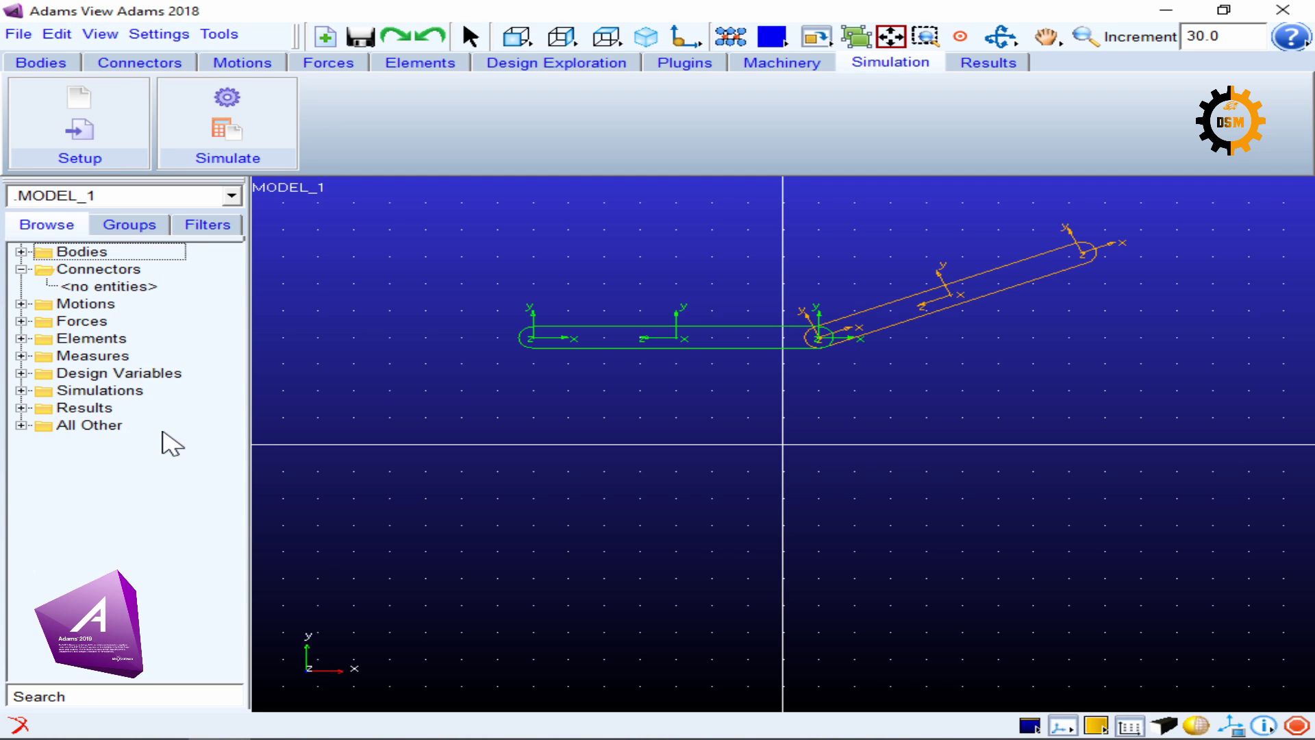
- Expand Bodies, select PART_2, and show the Connectors tools
click(21, 252)
click(100, 269)
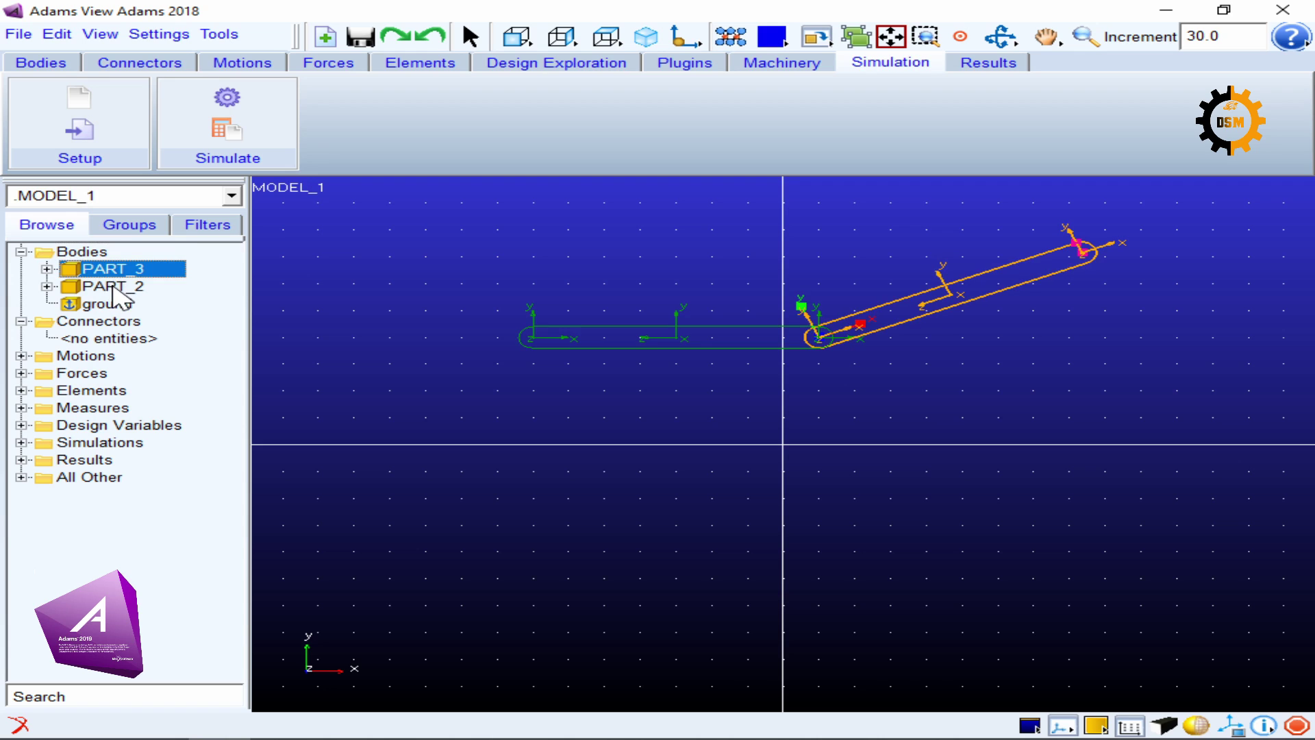
click(118, 286)
click(126, 269)
click(125, 286)
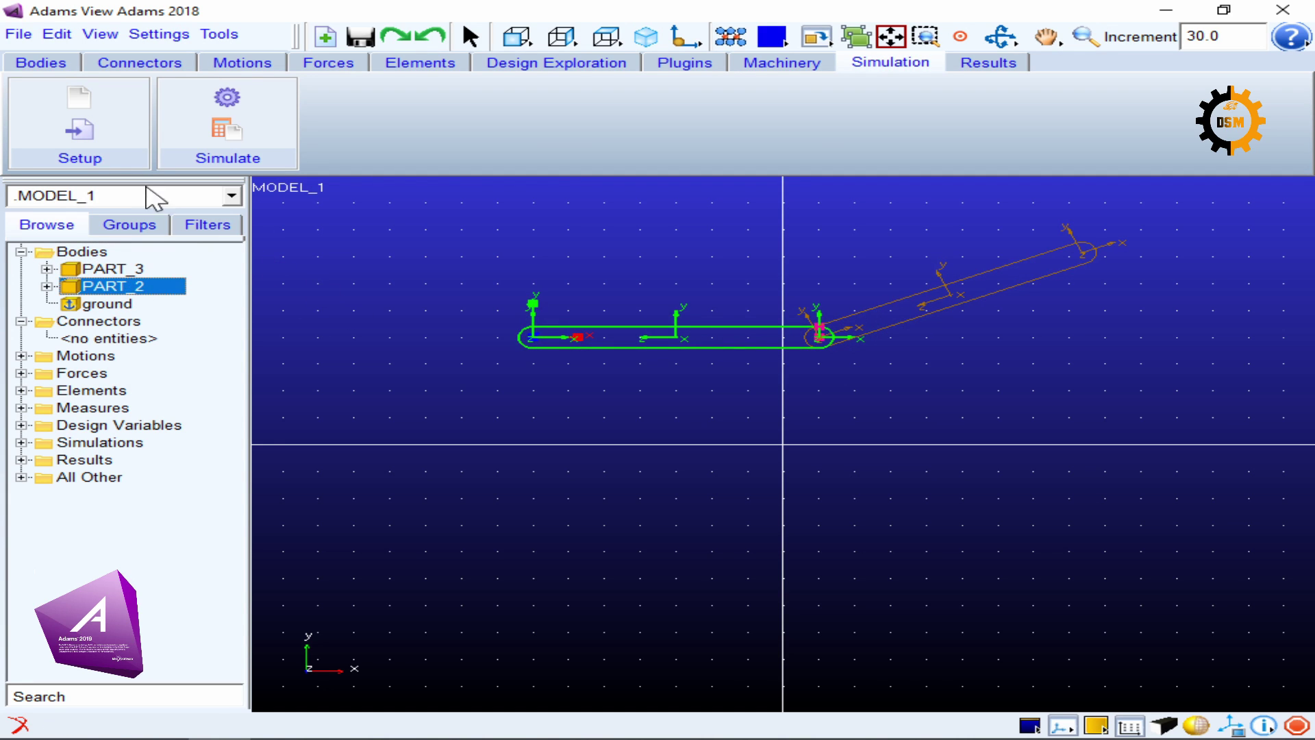
click(130, 63)
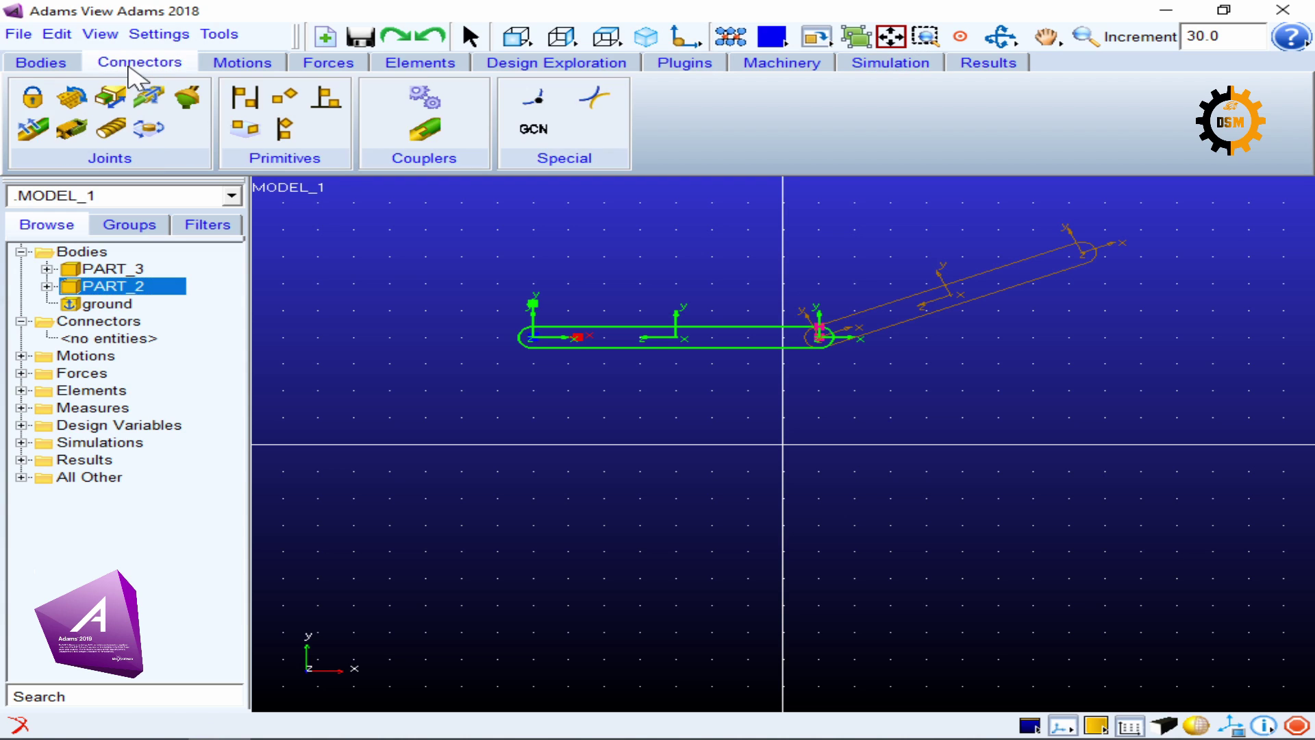
- Create fixed JOINT_1 at PART_2.MARKER_2 using 1 Location - Bodies impl. construction
click(33, 98)
click(102, 266)
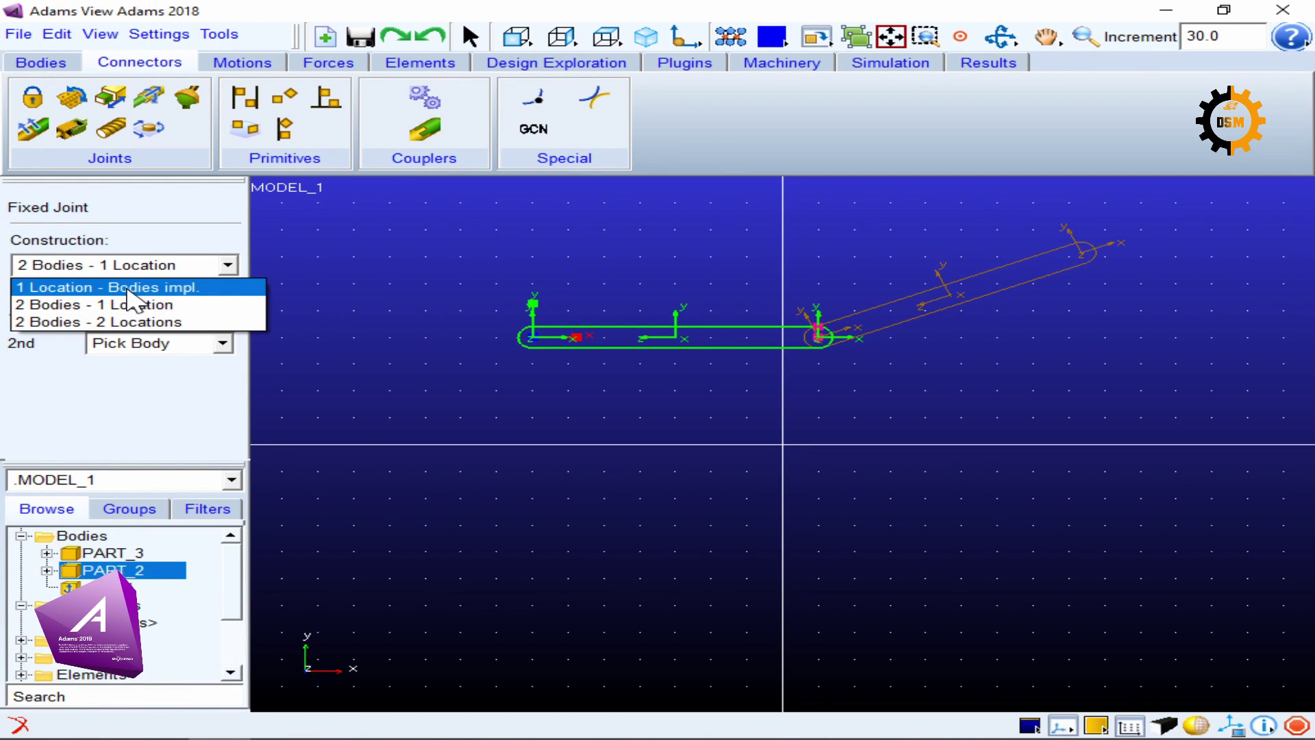
click(128, 288)
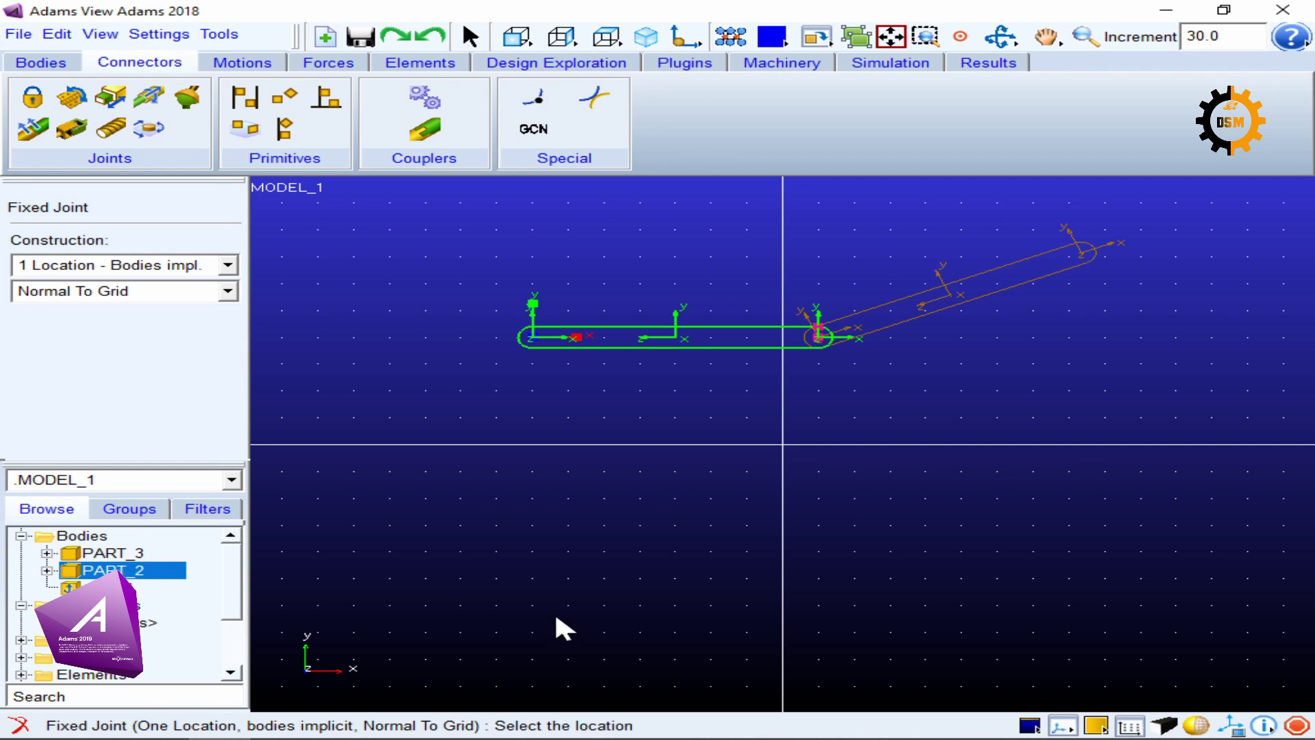
click(817, 337)
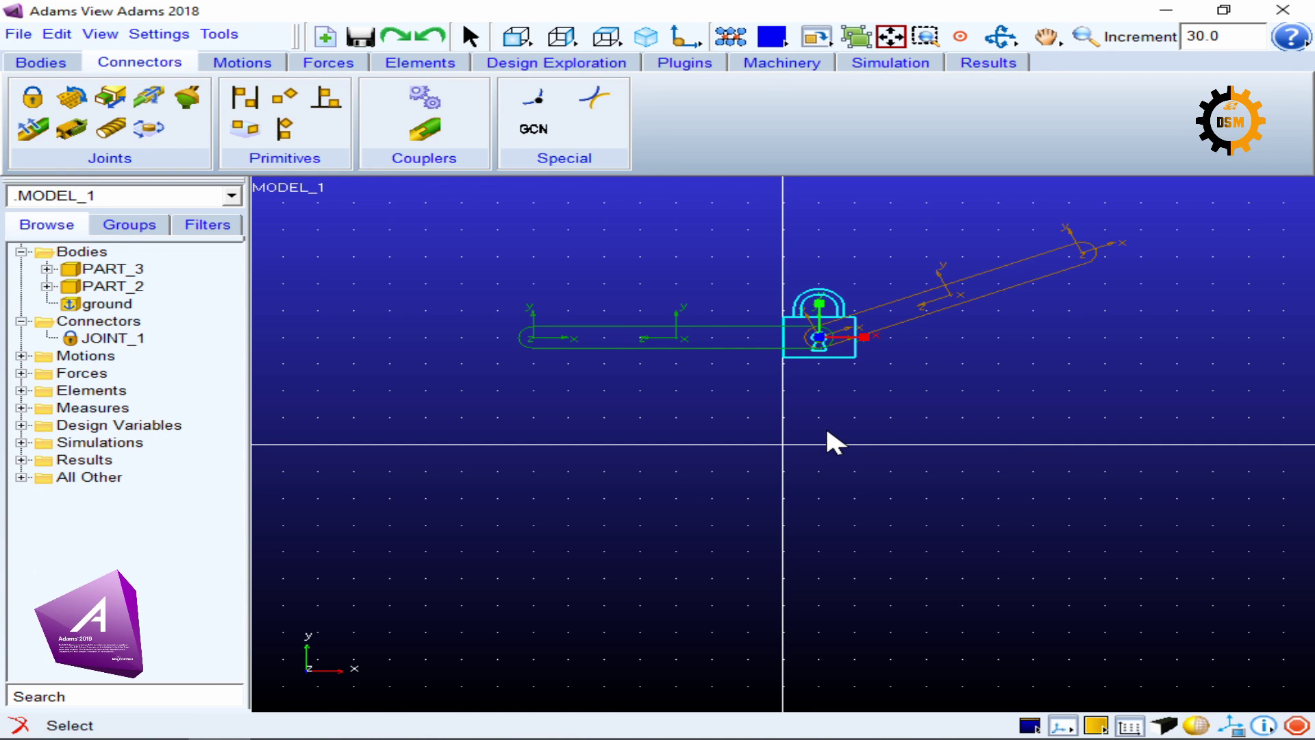
- Drag the green link in an interactive simulation to confirm both links swing together with JOINT_1
click(918, 64)
click(195, 107)
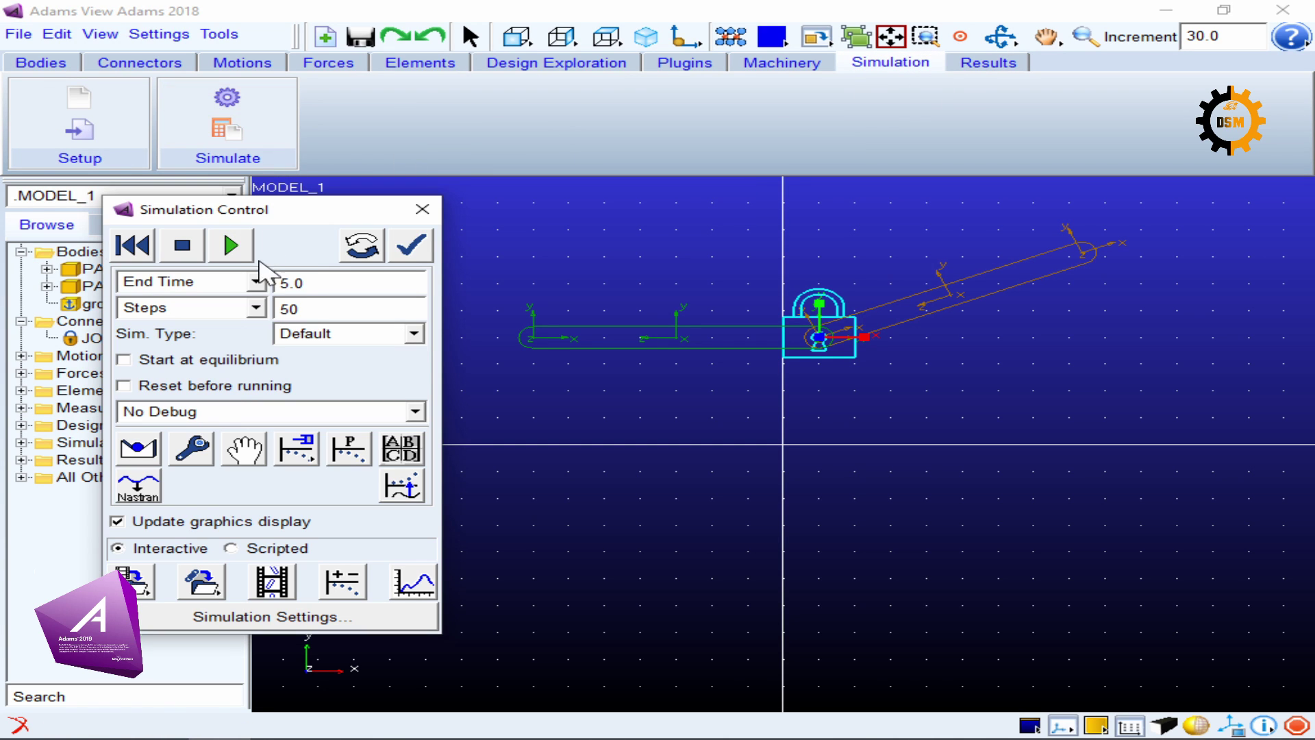
click(244, 448)
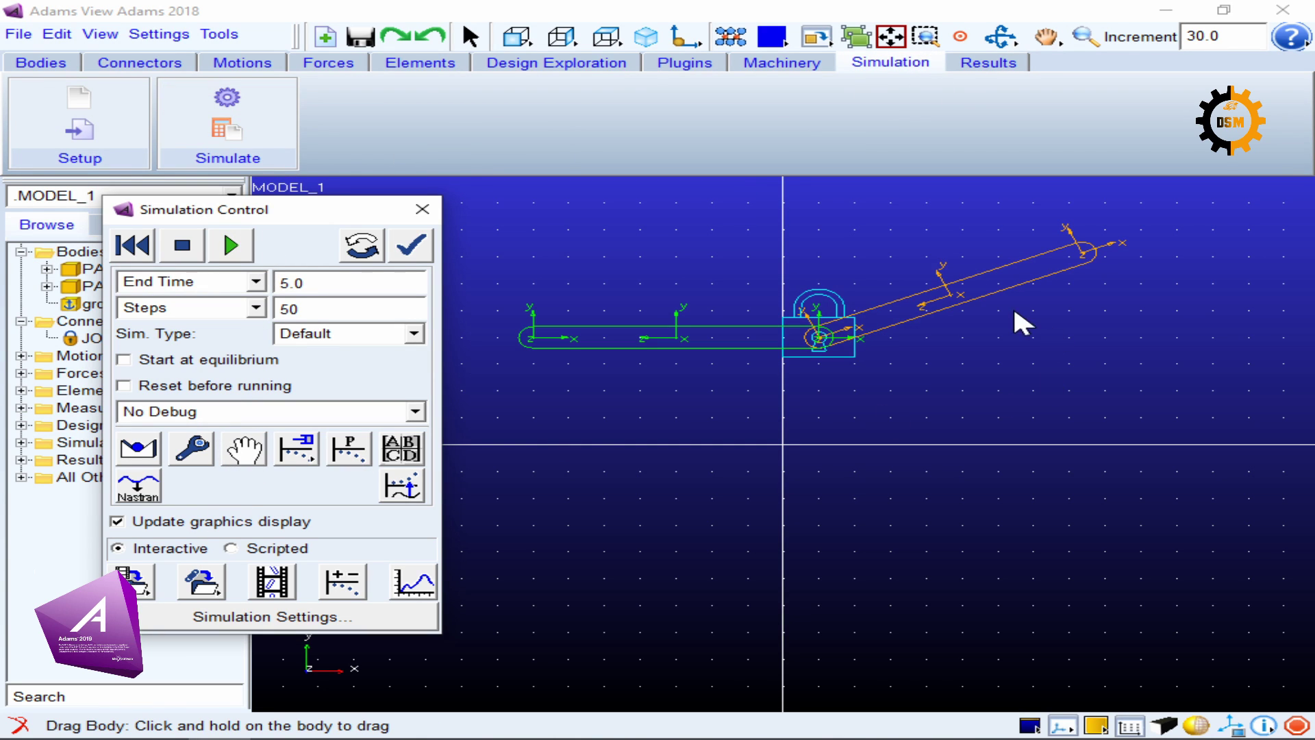
drag(675, 337, 601, 304)
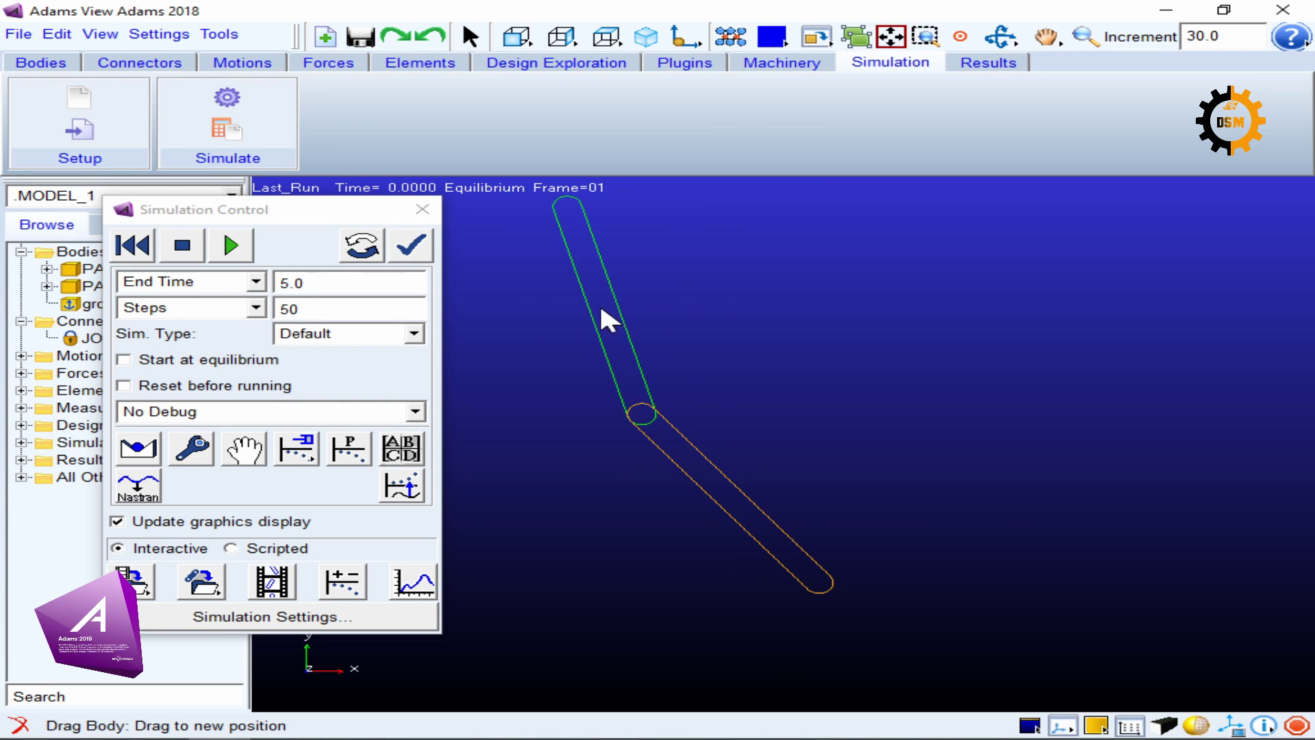
click(421, 209)
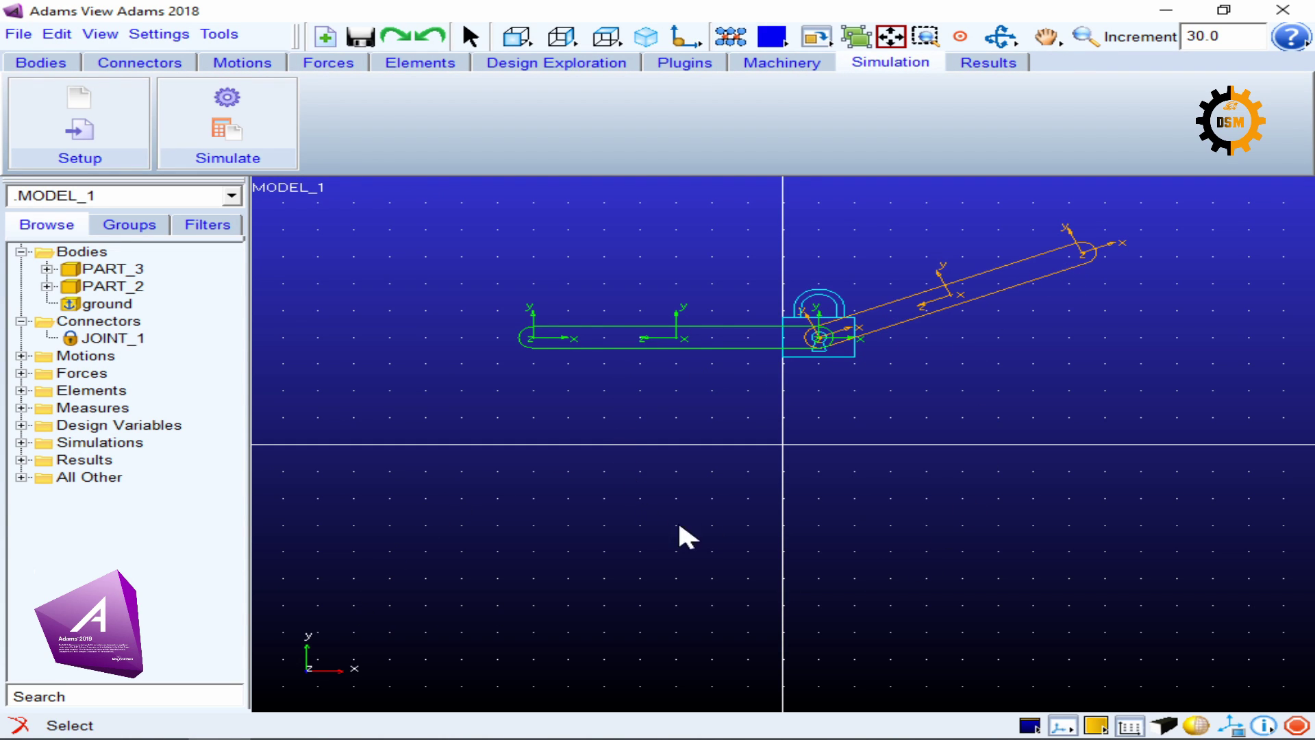
- Reorient the working grid to Global XZ and switch to the side, then front, view
click(160, 35)
click(209, 81)
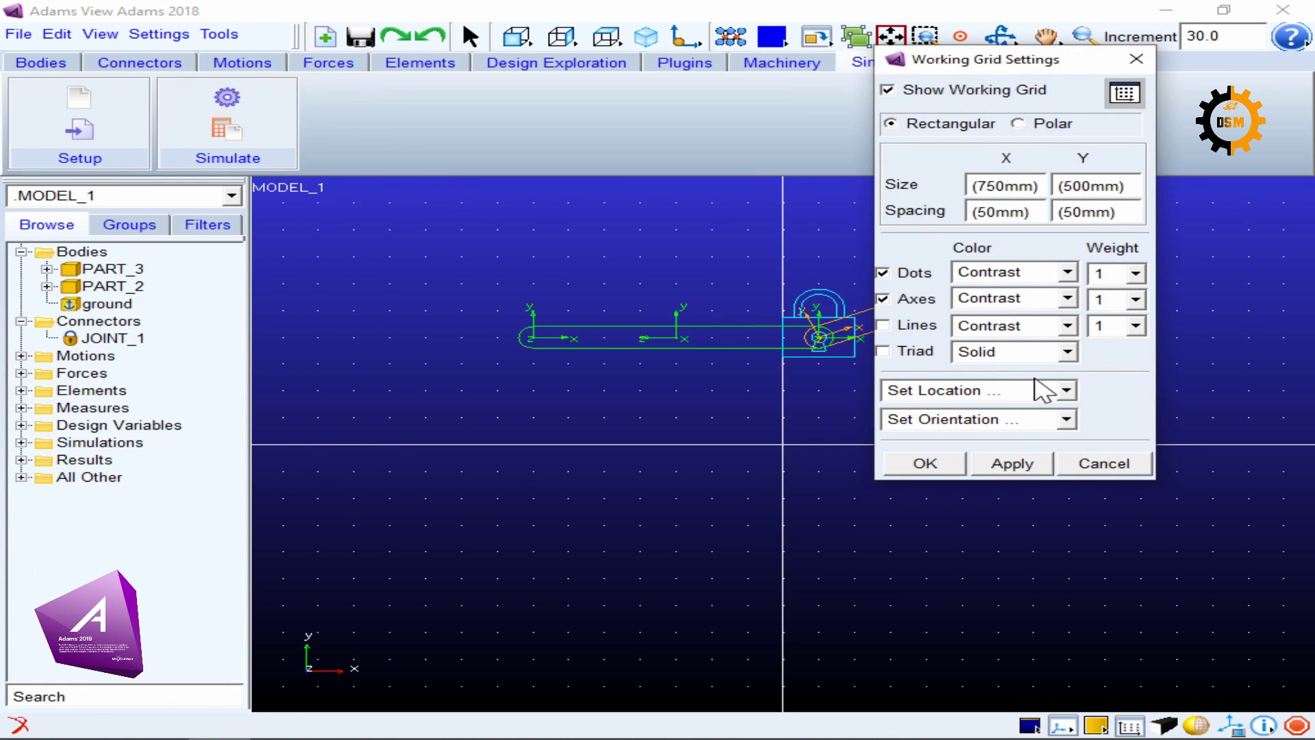
click(994, 421)
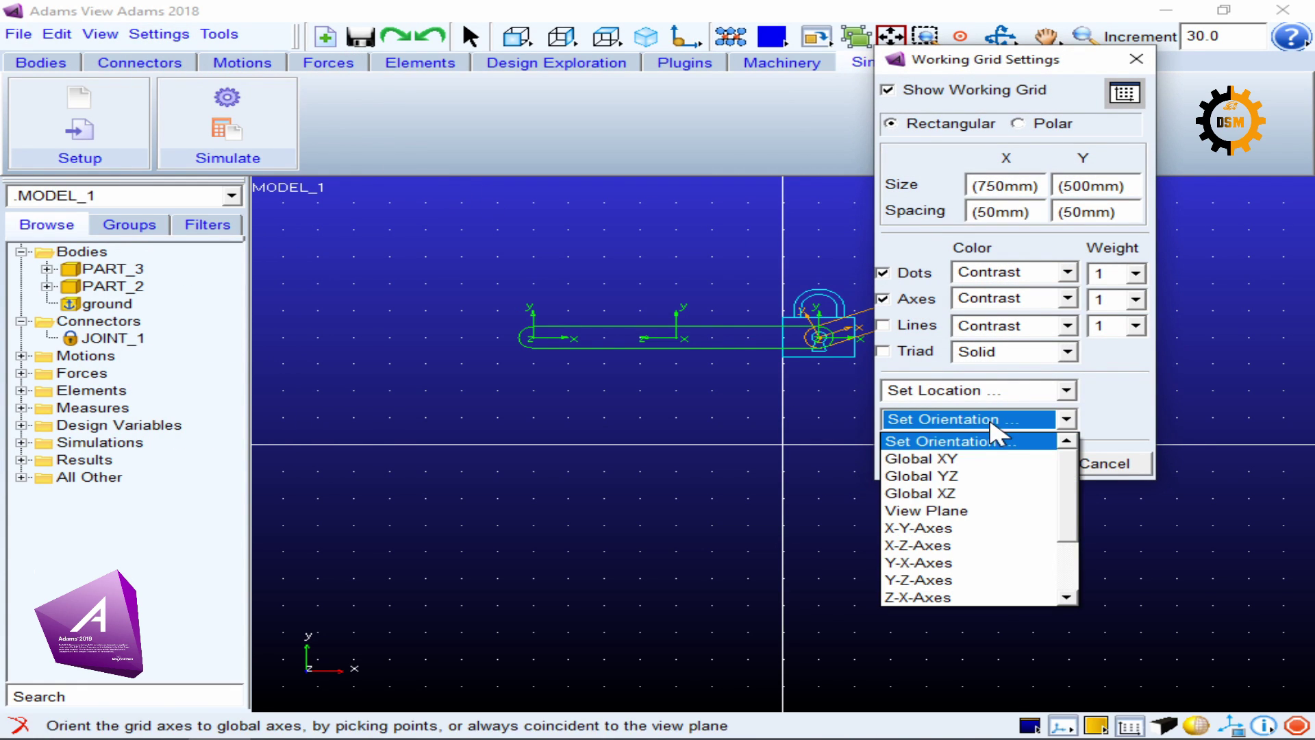
click(962, 494)
click(925, 462)
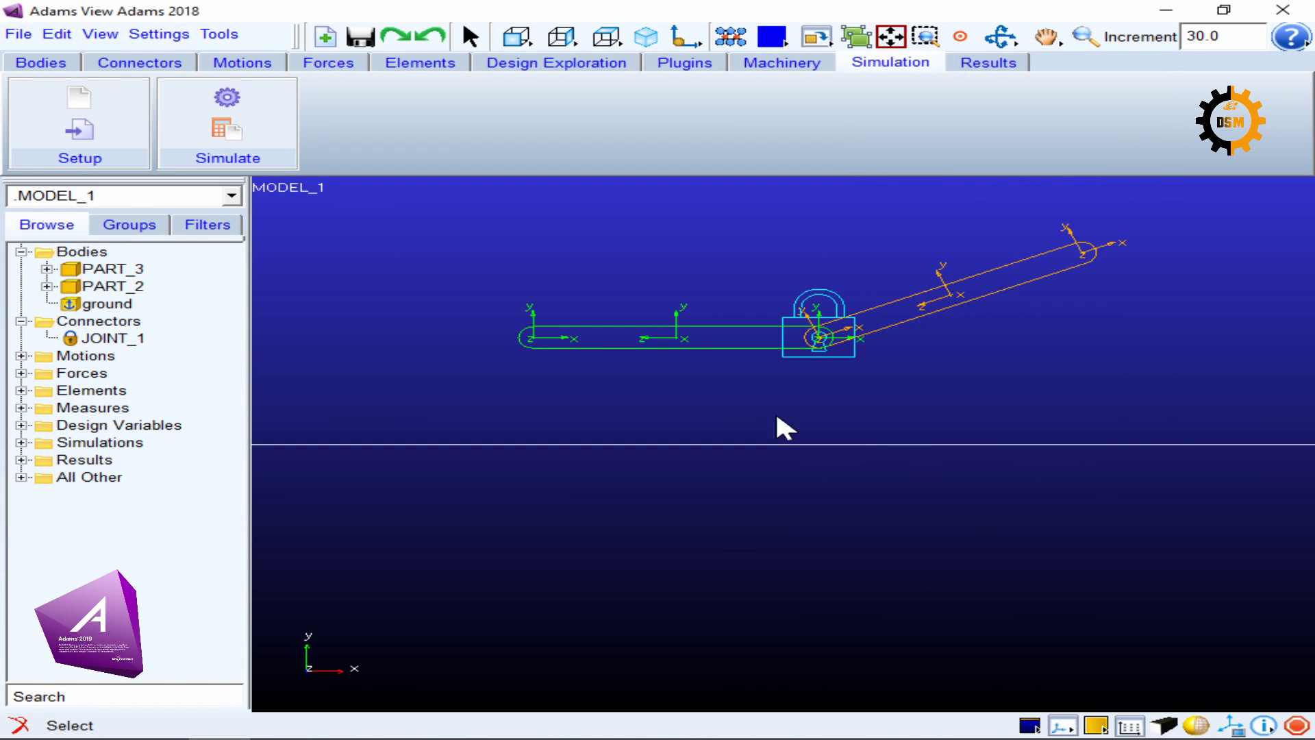
click(560, 37)
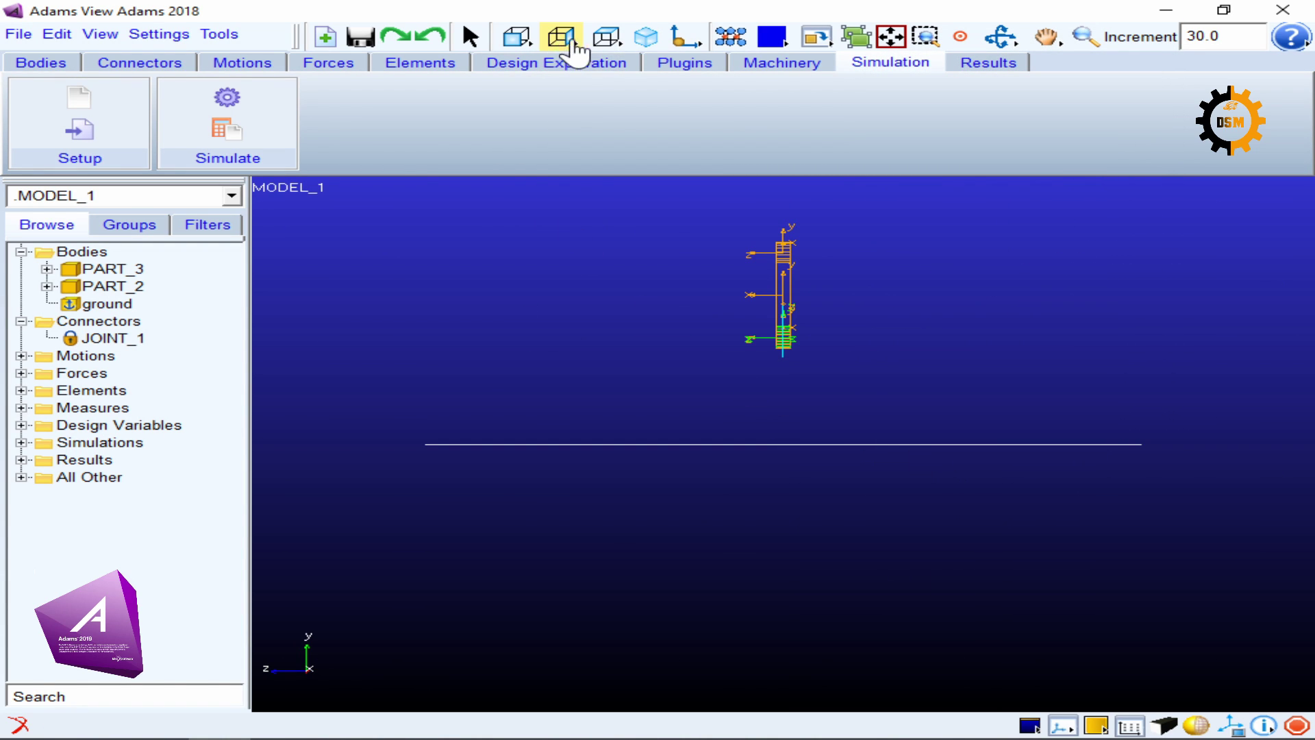
click(607, 37)
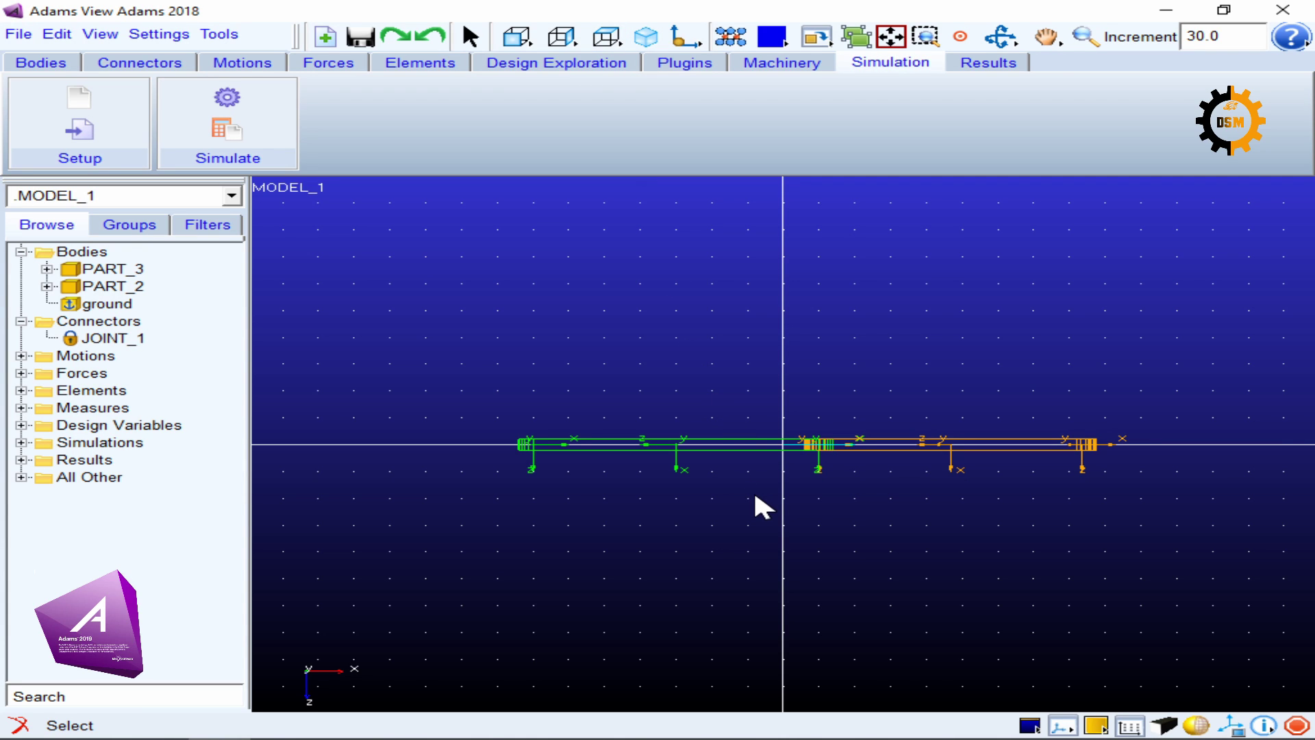
- Drag the orange link in a drag-simulation test to confirm MODEL_1 still moves
click(208, 99)
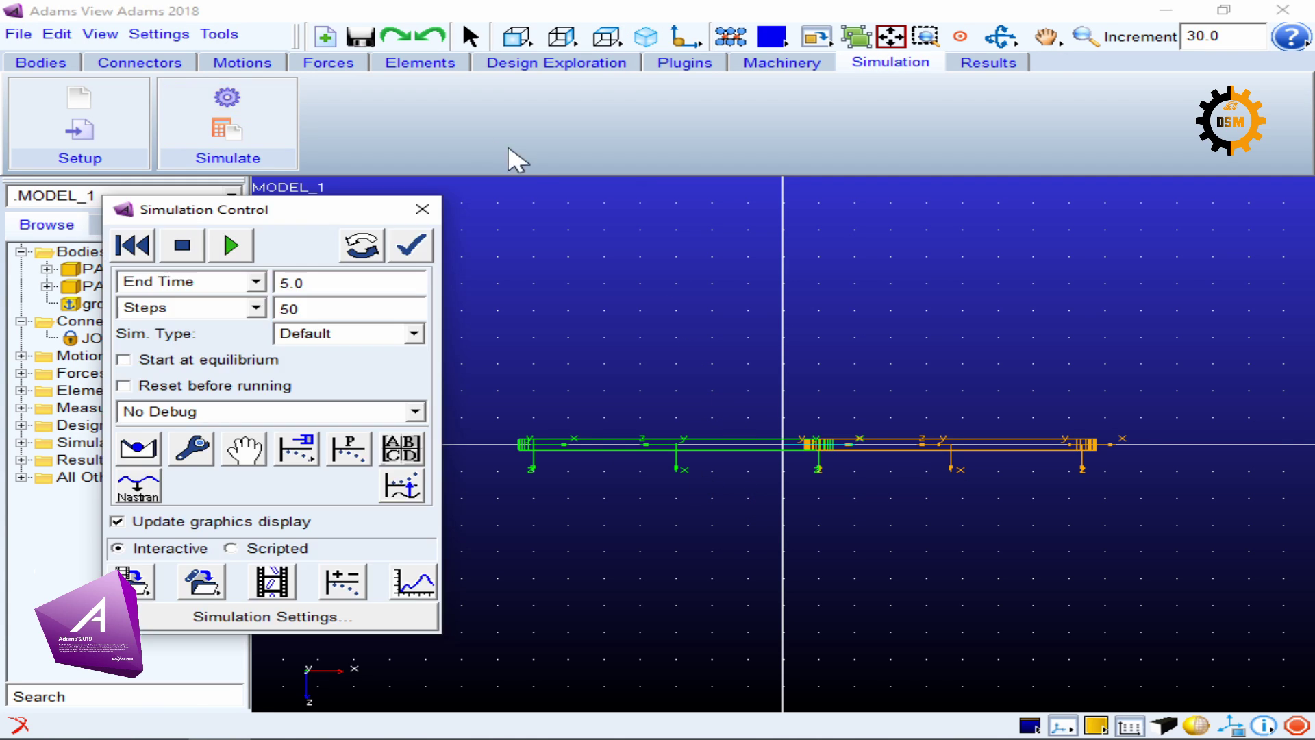
click(244, 449)
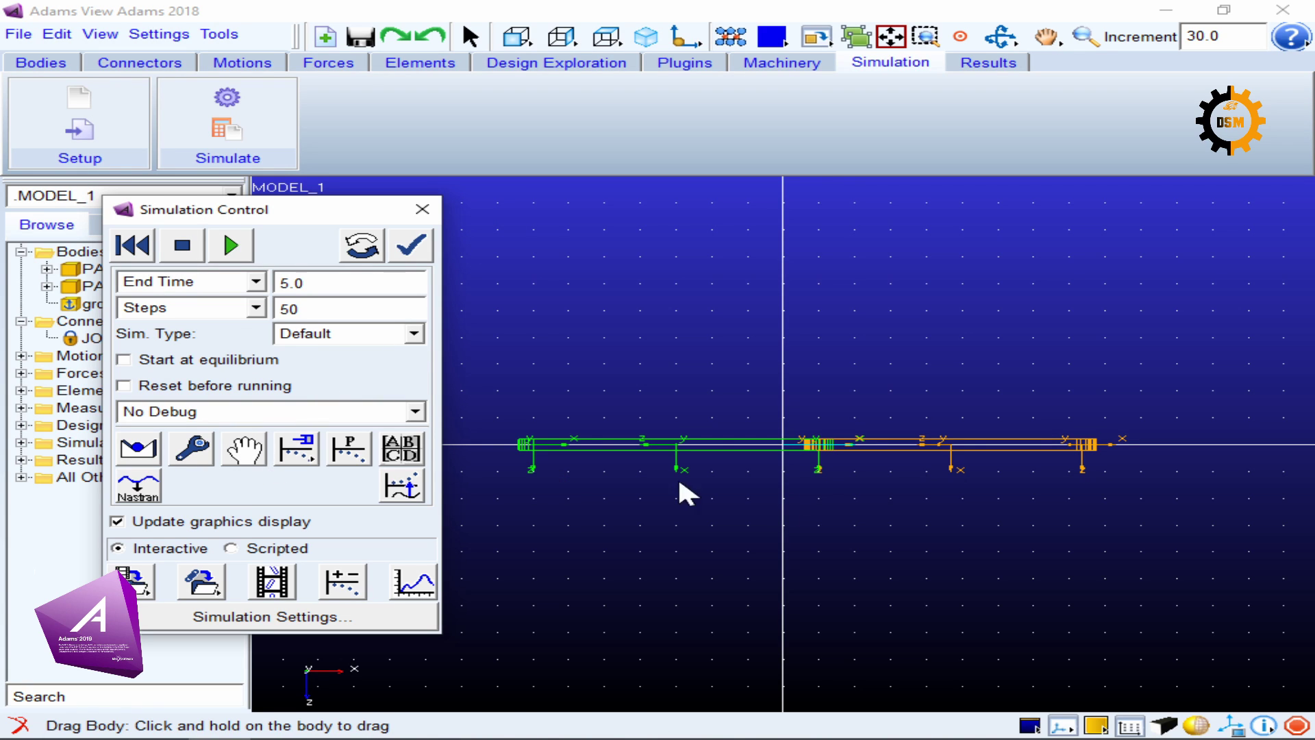
drag(953, 445, 966, 352)
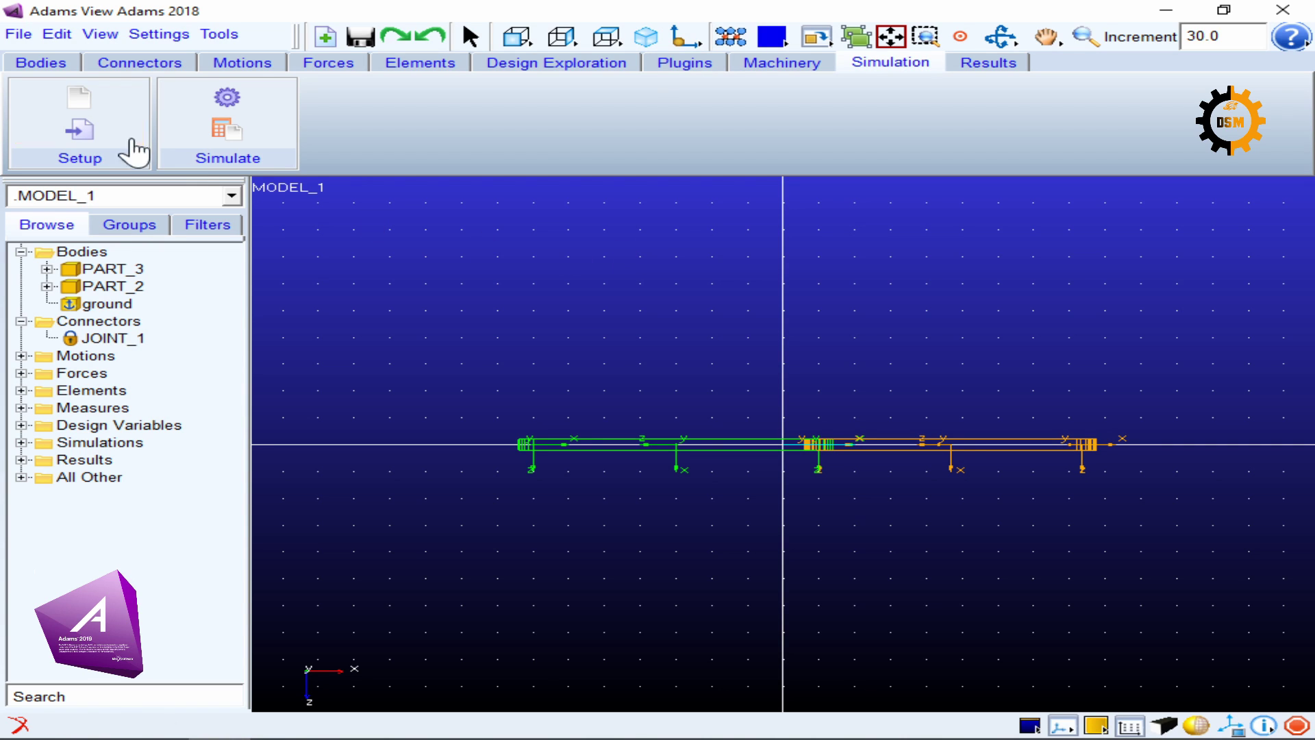
click(139, 62)
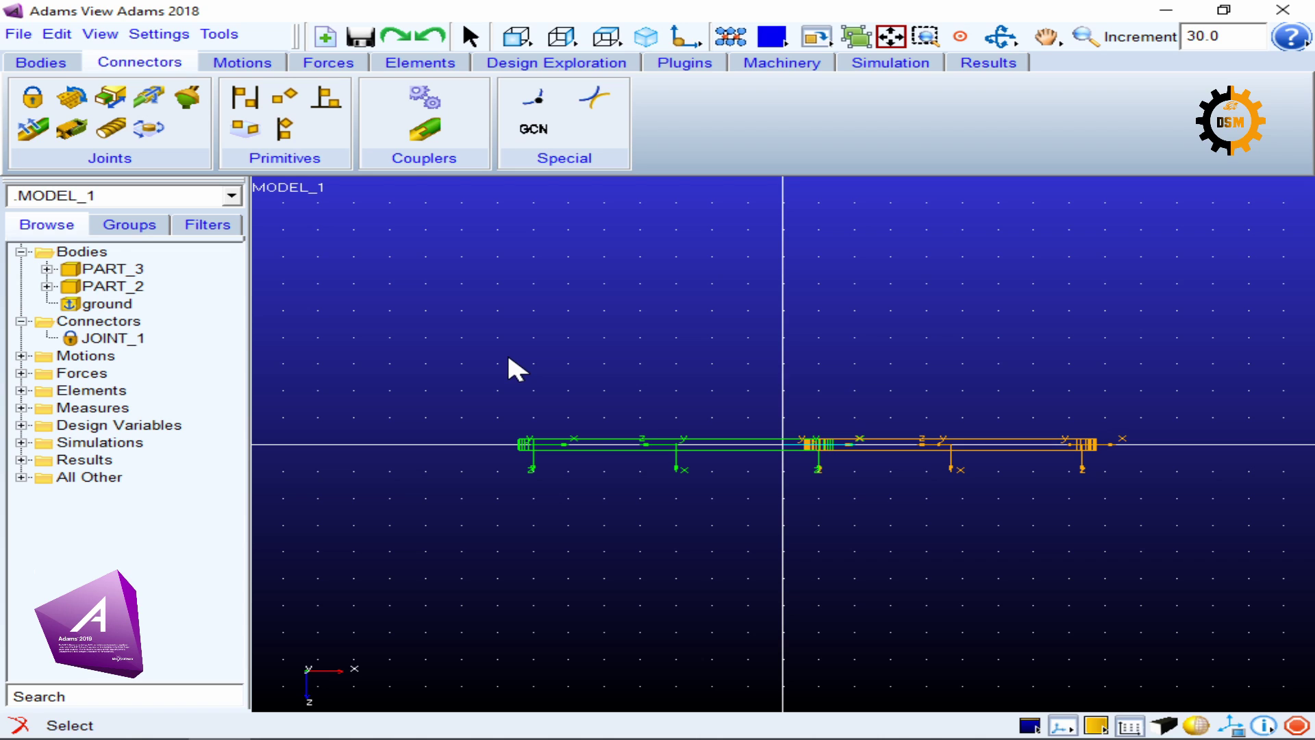
- Set up a fixed joint with 2 Bodies - 1 Location construction, then exit without creating it
click(33, 103)
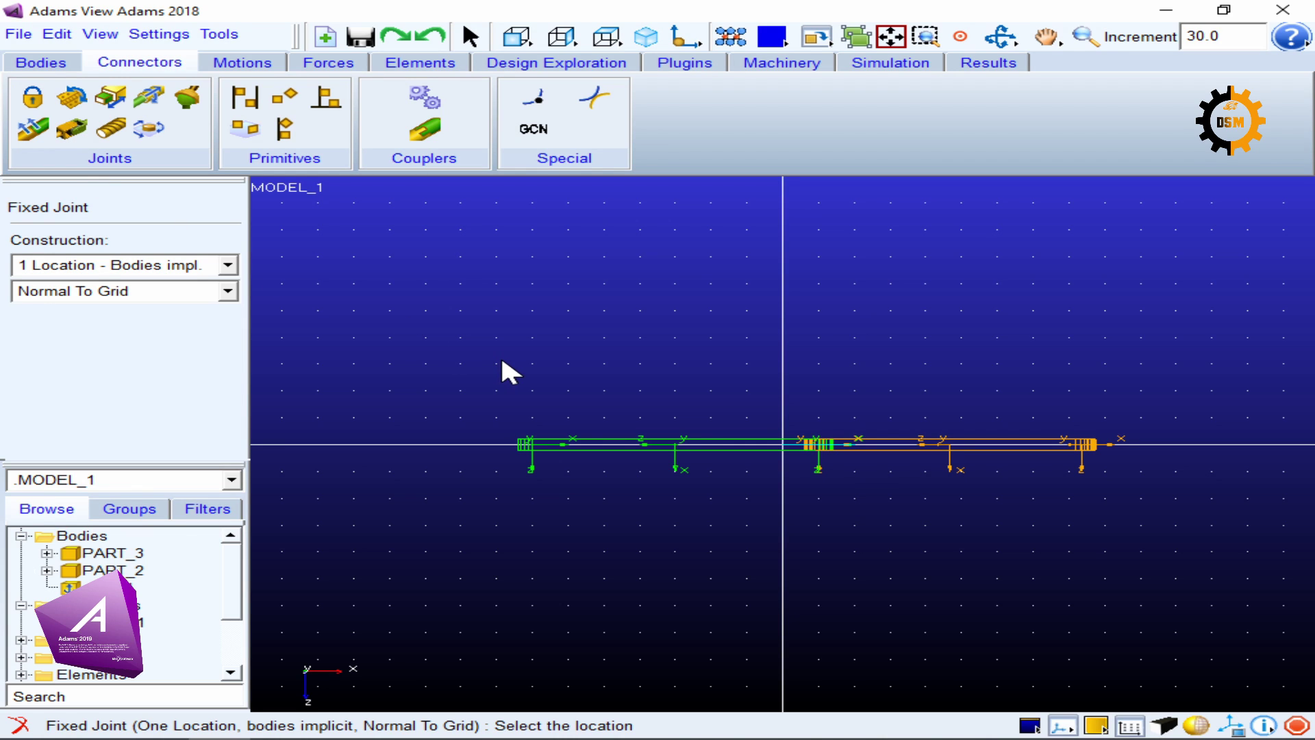
click(227, 265)
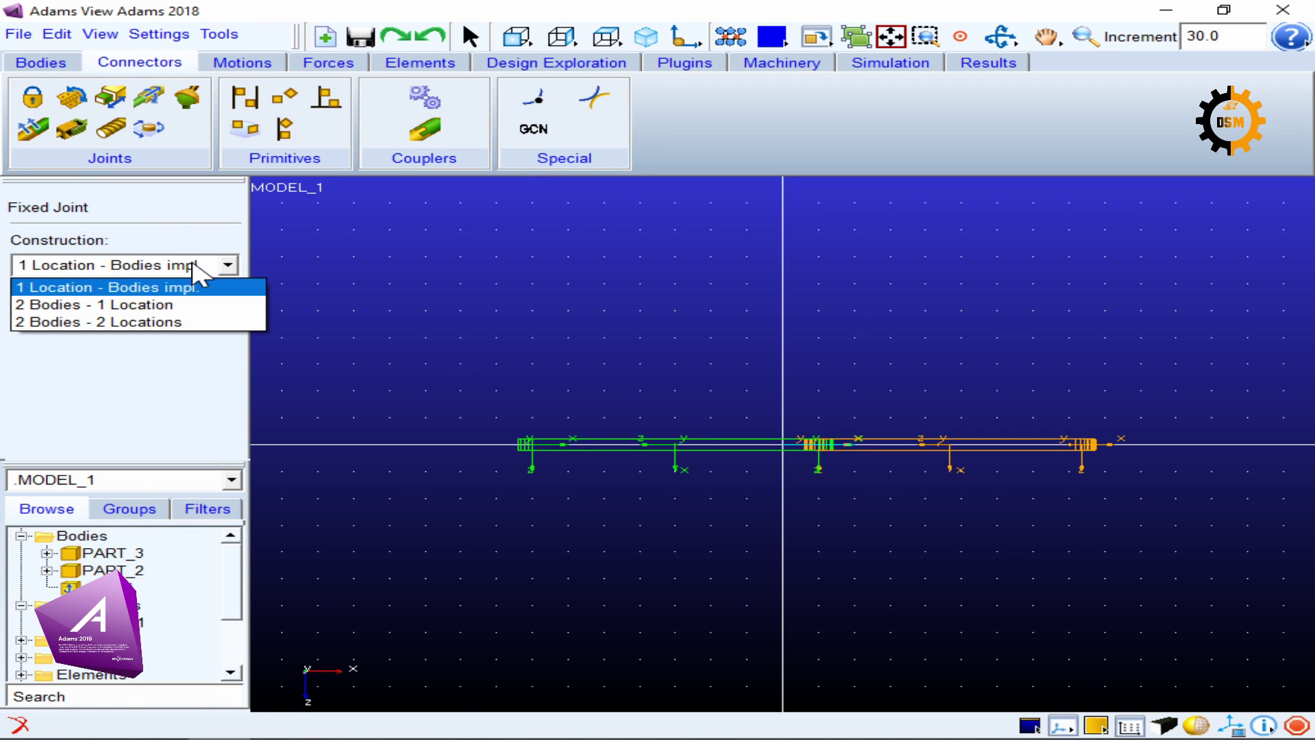
click(179, 308)
click(489, 360)
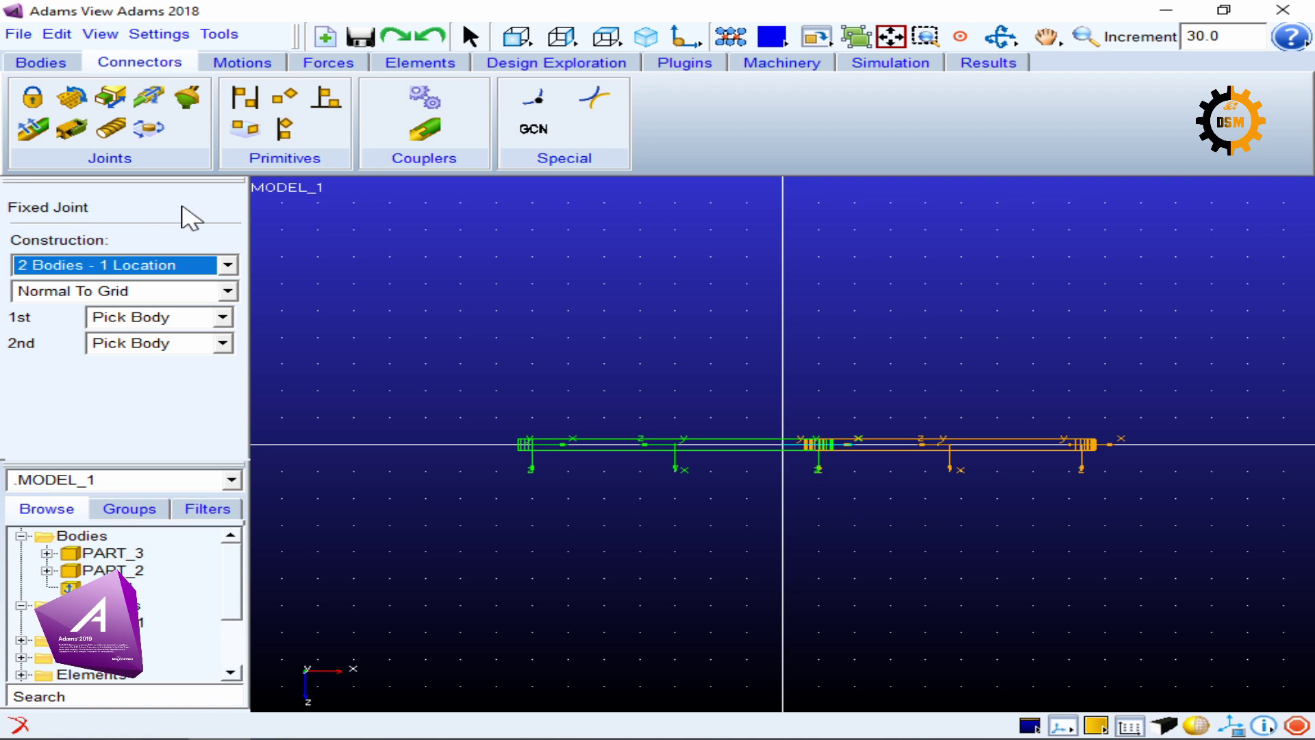
click(619, 628)
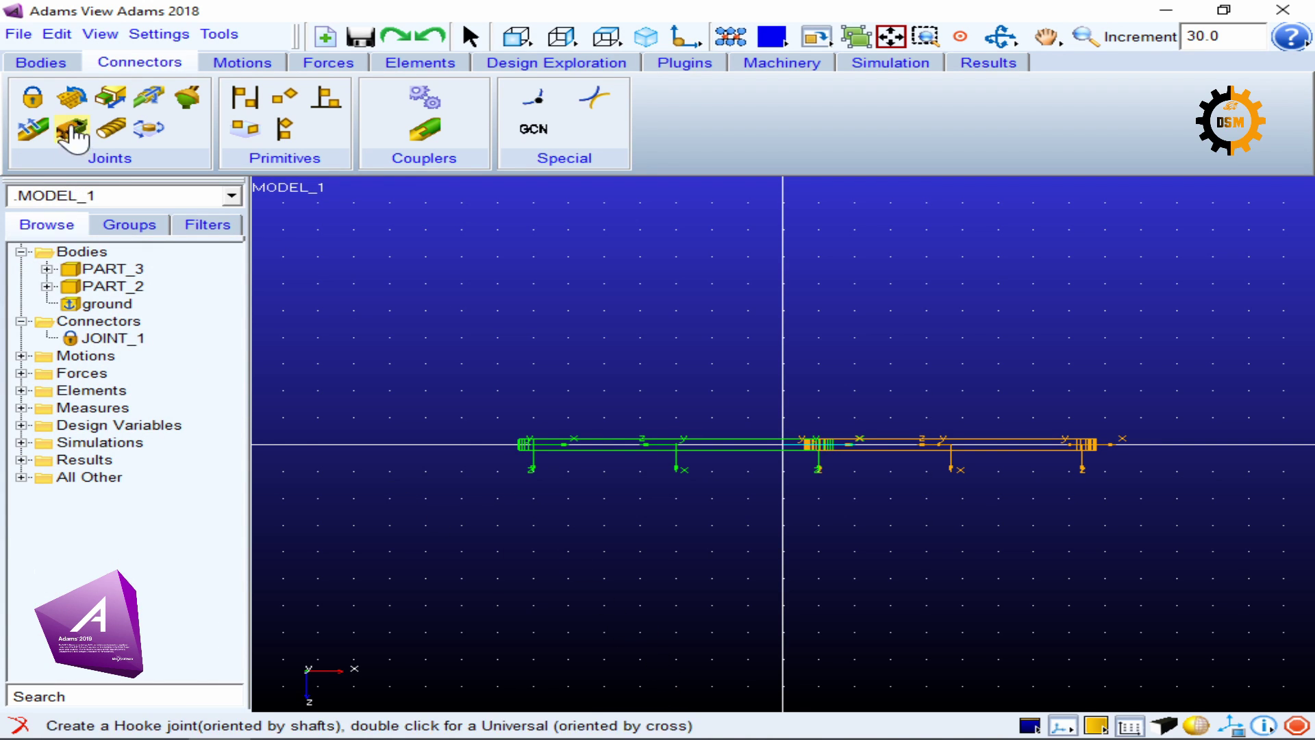
- Create fixed joint JOINT_2 between ground and PART_2 at PART_2.cm
click(30, 101)
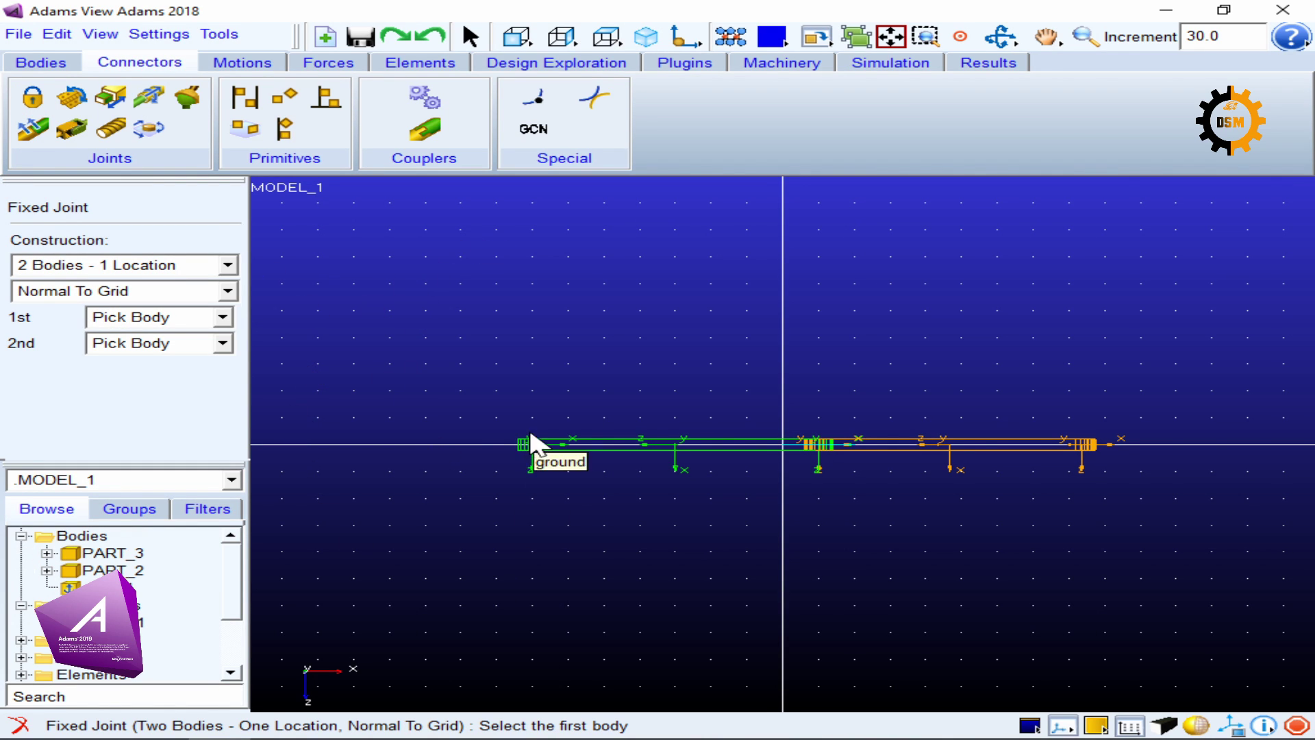
click(372, 512)
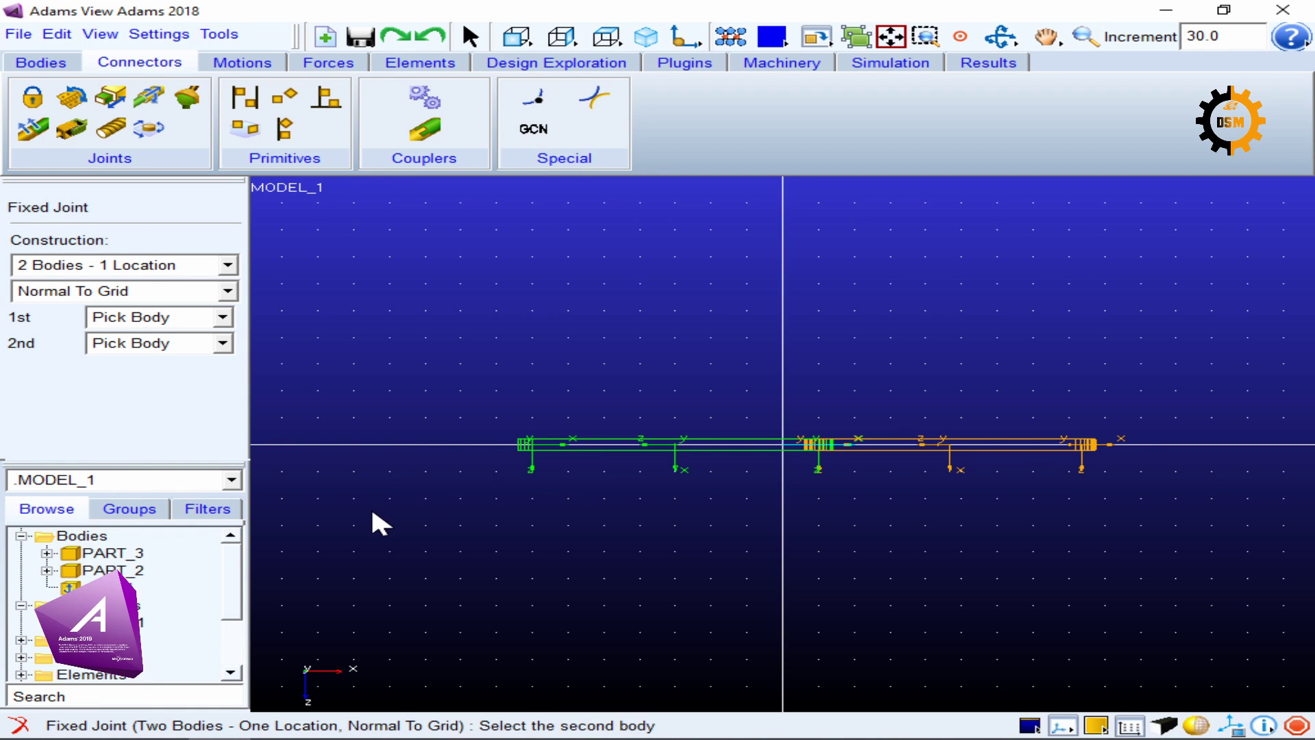
click(647, 443)
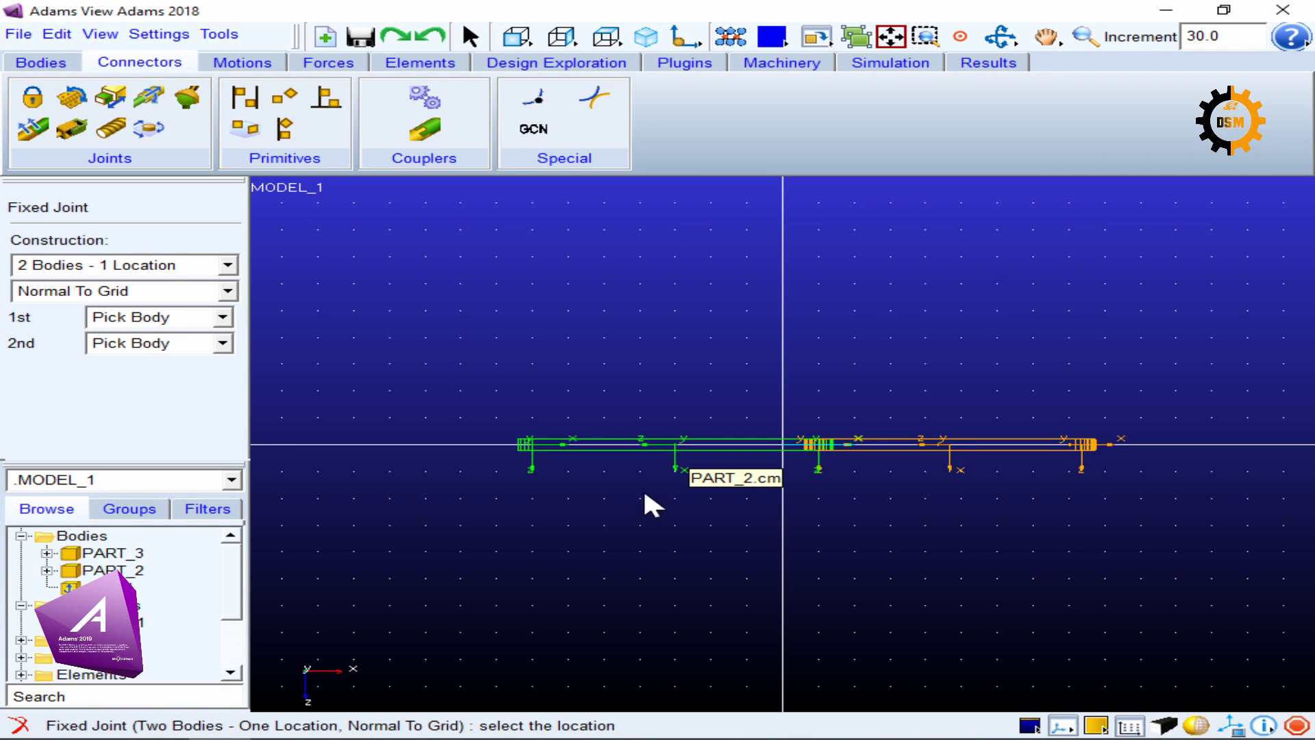
click(677, 444)
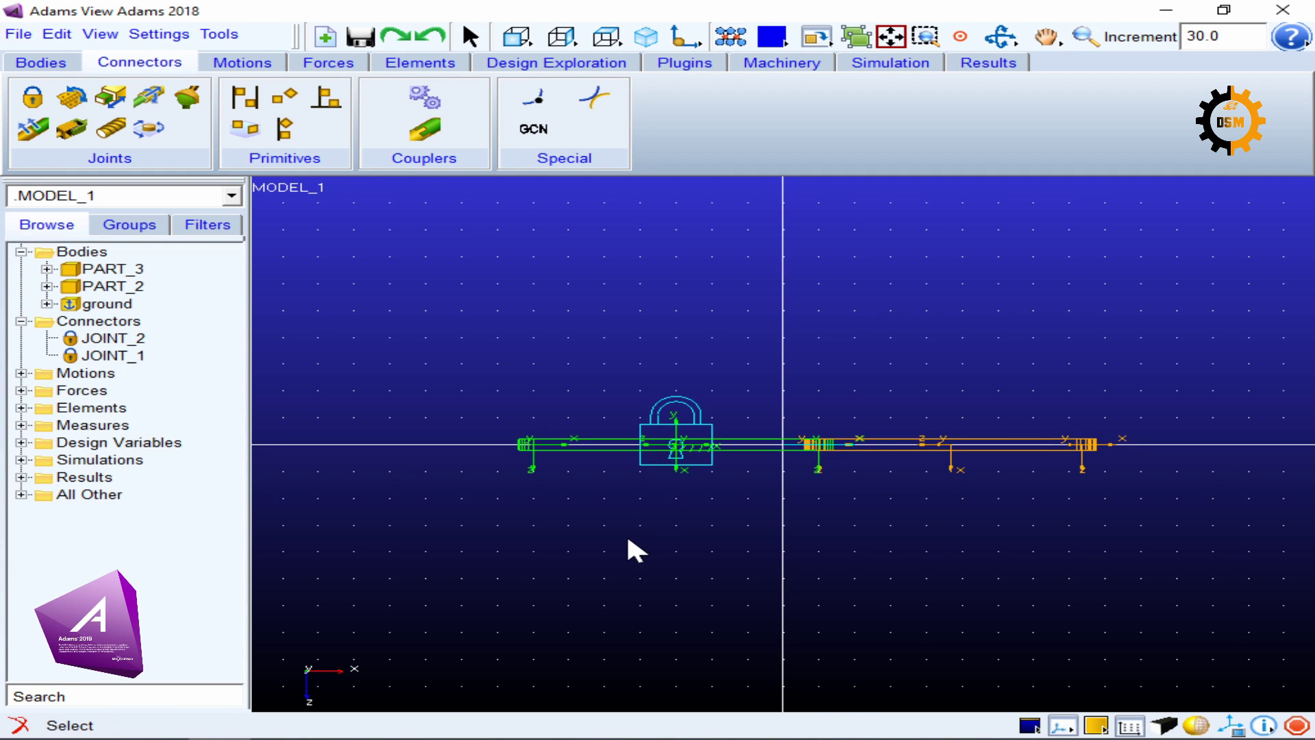
- Drag-test MODEL_1, dismiss the no-degrees-of-freedom warning, and close Simulation Control
click(890, 62)
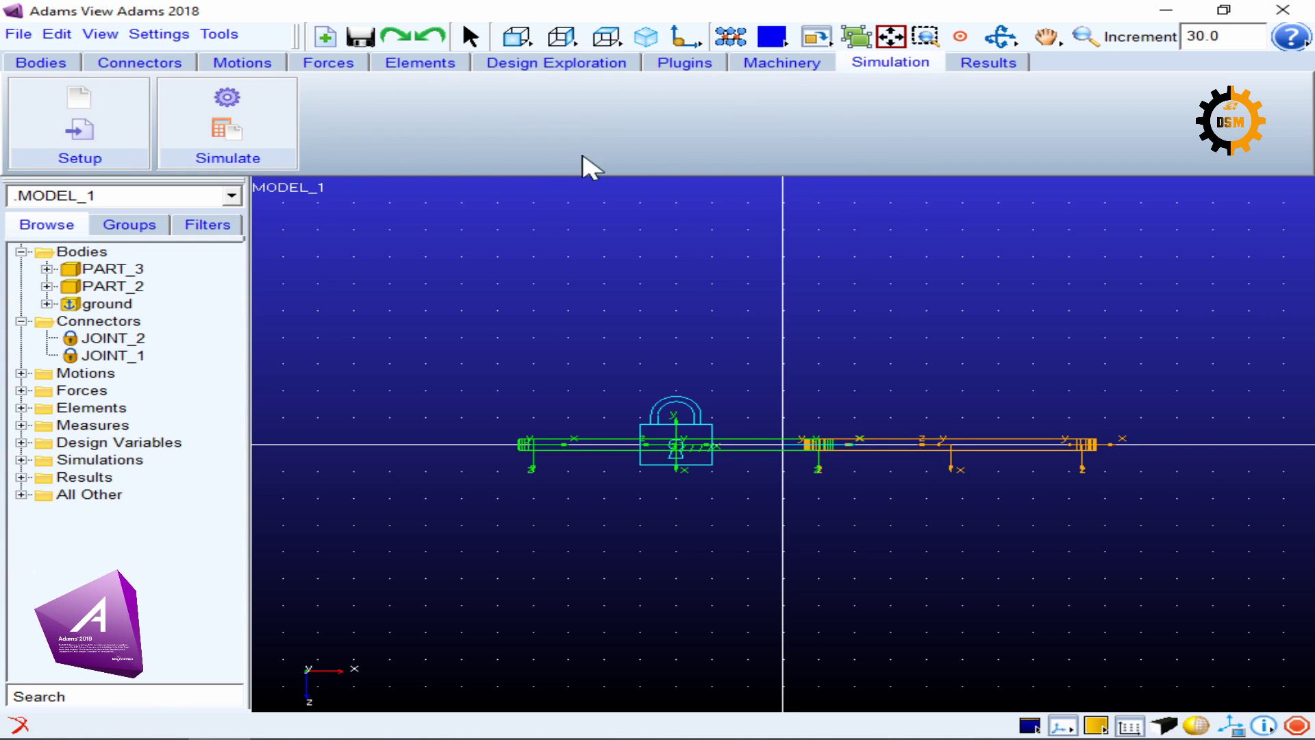
click(226, 103)
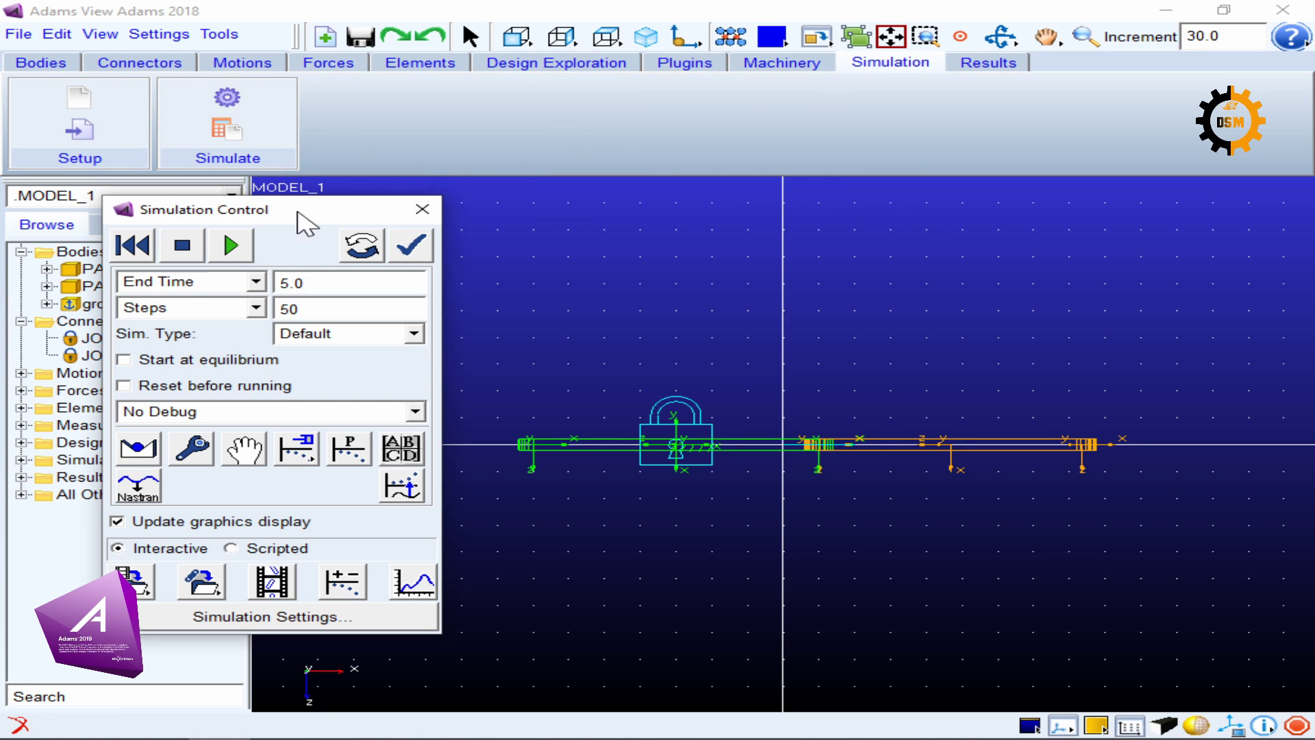
click(243, 448)
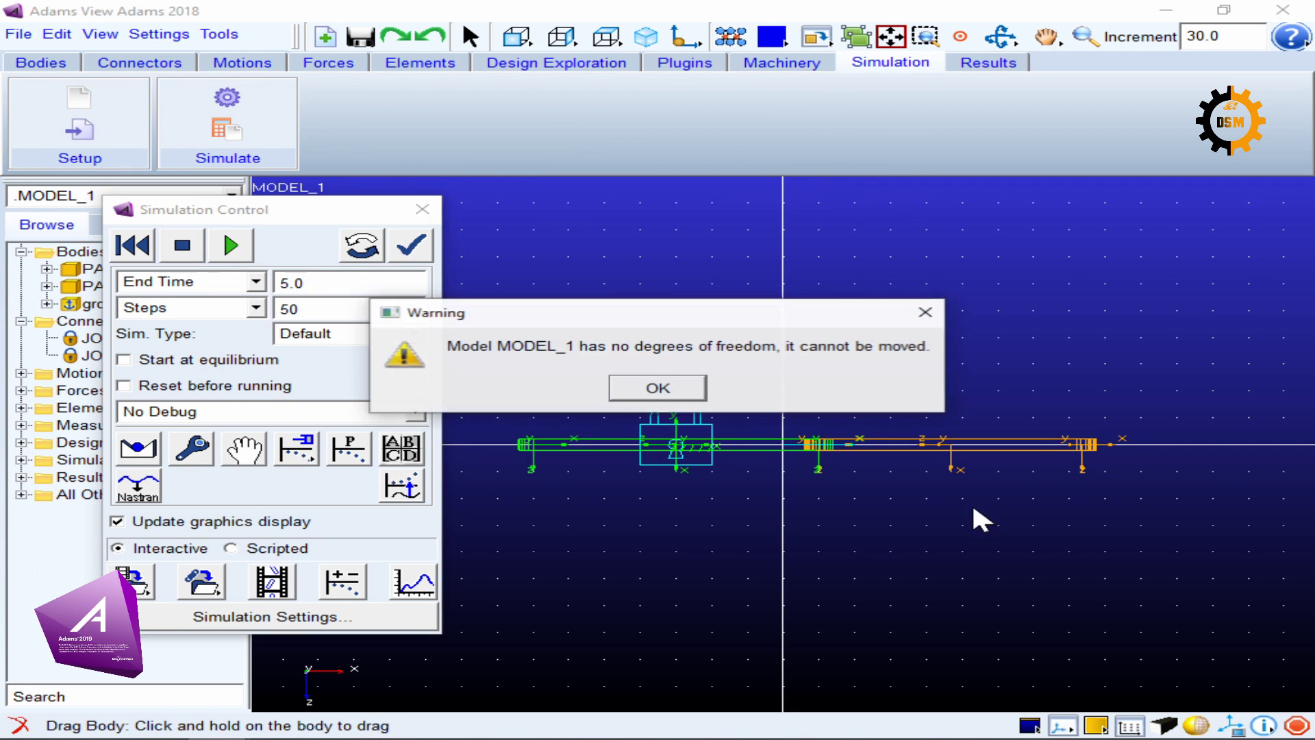
click(655, 385)
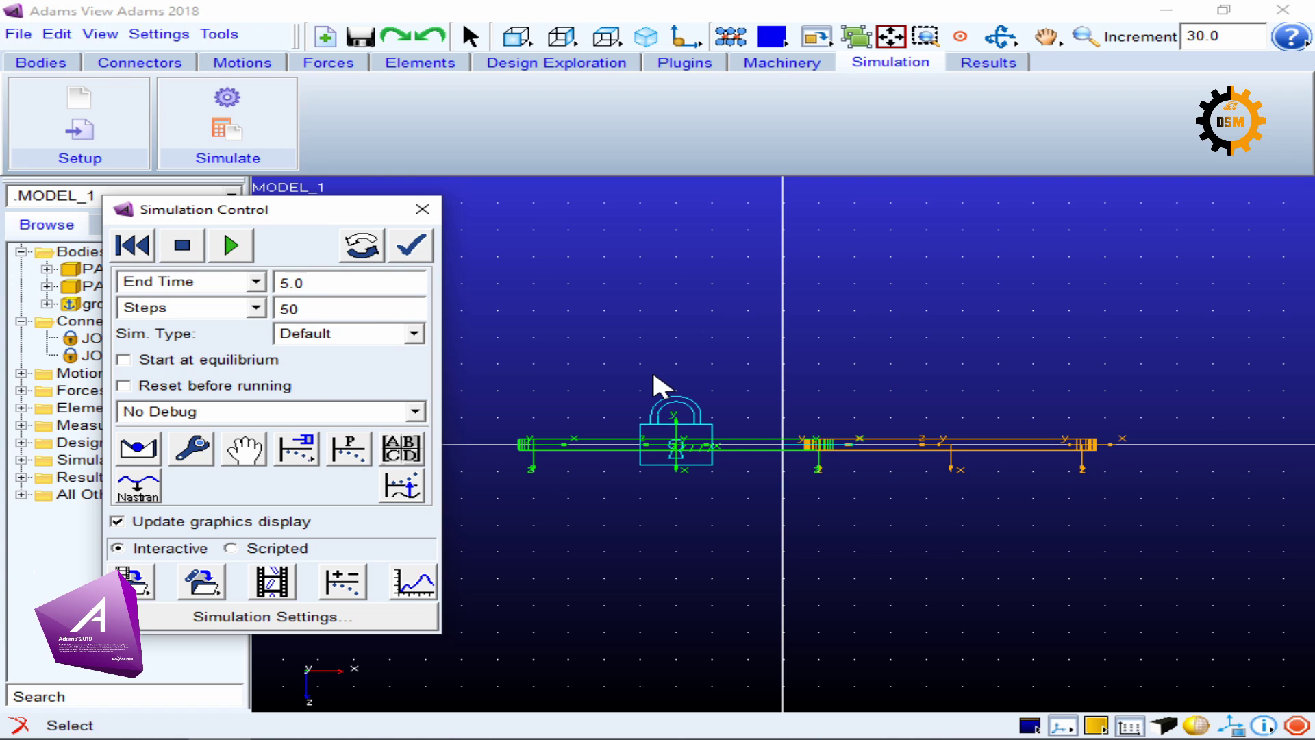
click(423, 209)
- Select PART_2, PART_3 and ground in the model browser to inspect them
click(109, 286)
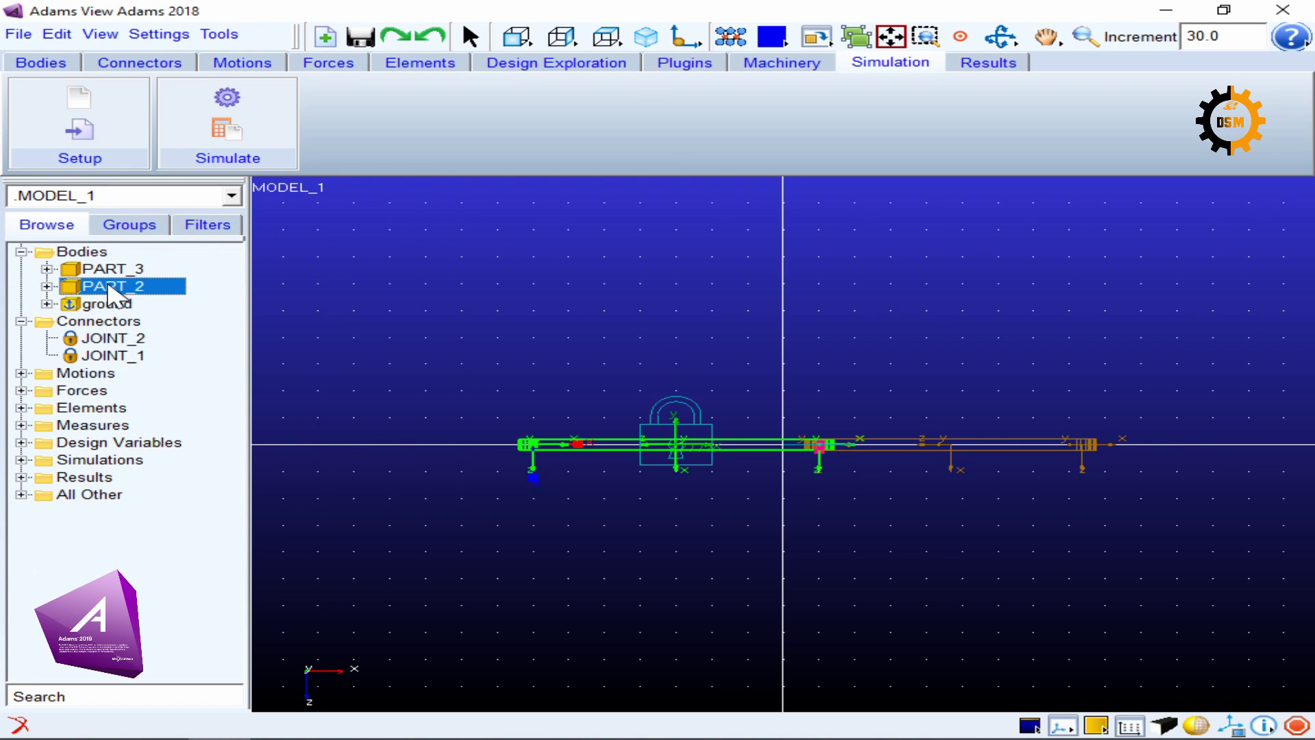
click(108, 268)
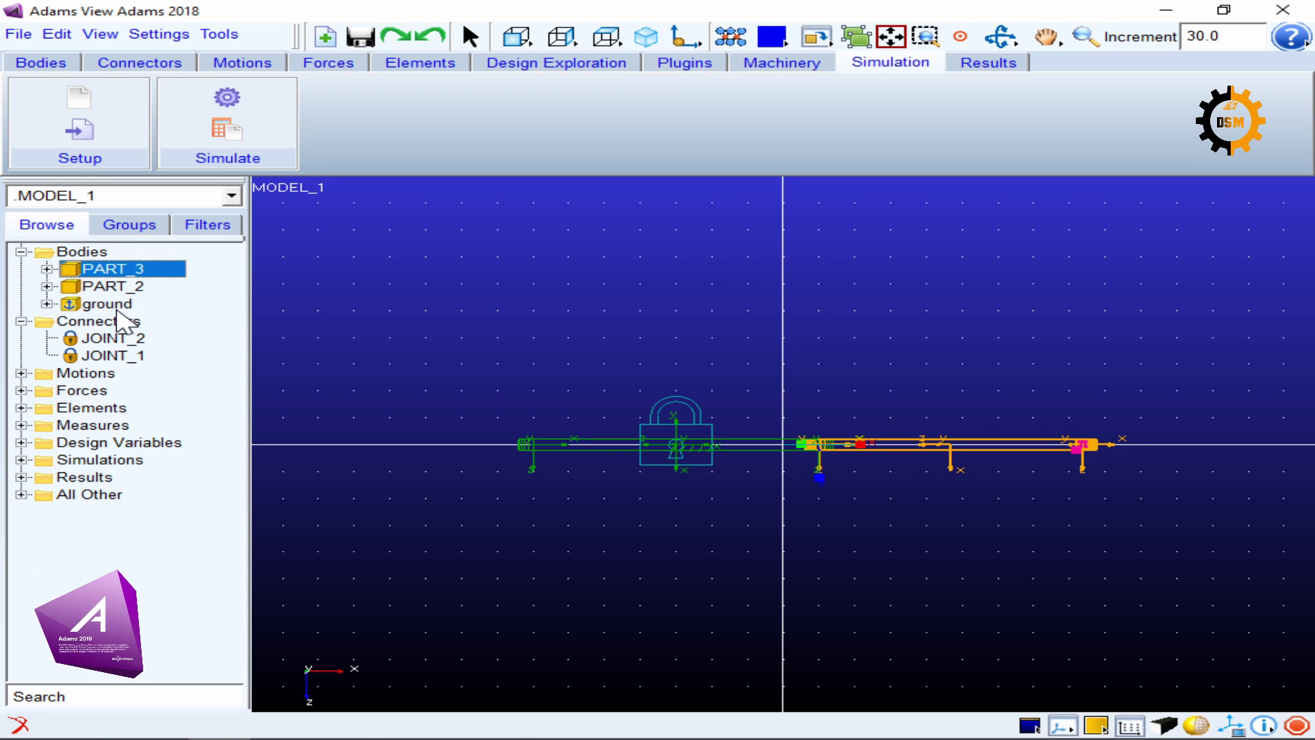
click(117, 305)
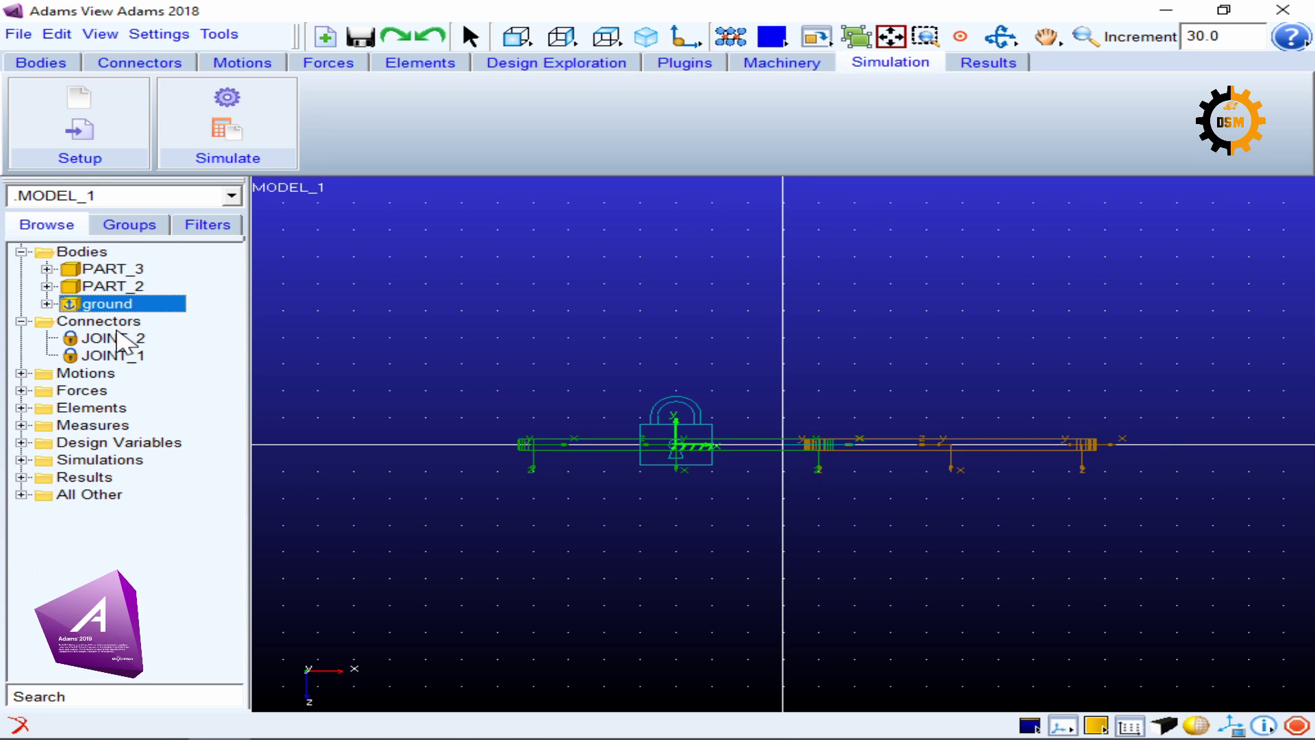